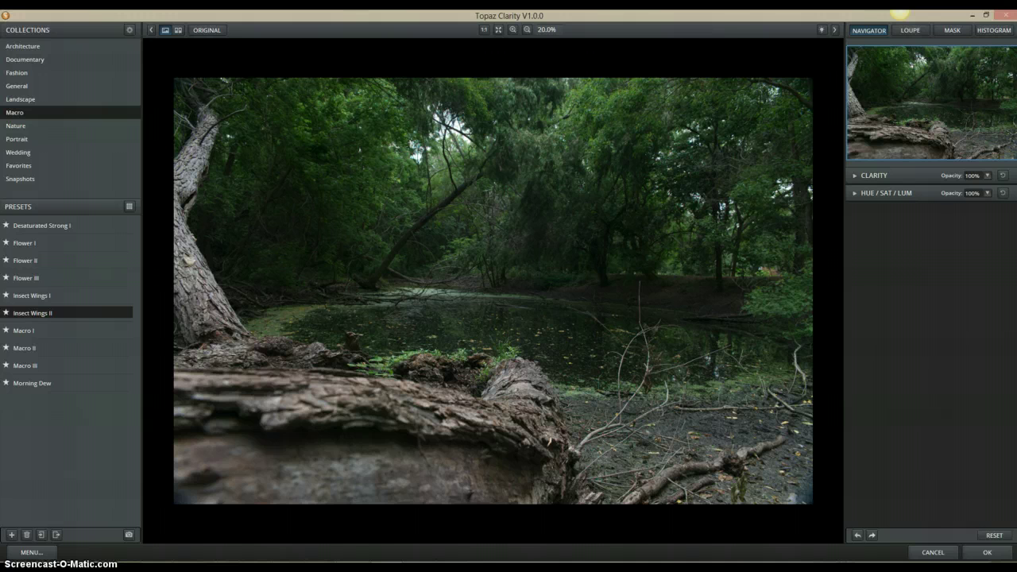
Browse the preset collections, viewing the Architecture presets and opening the Fashion collection.
{"action": "left_click", "coordinate": [390, 238]}
{"action": "left_click", "coordinate": [408, 254]}
{"action": "left_click", "coordinate": [56, 50]}
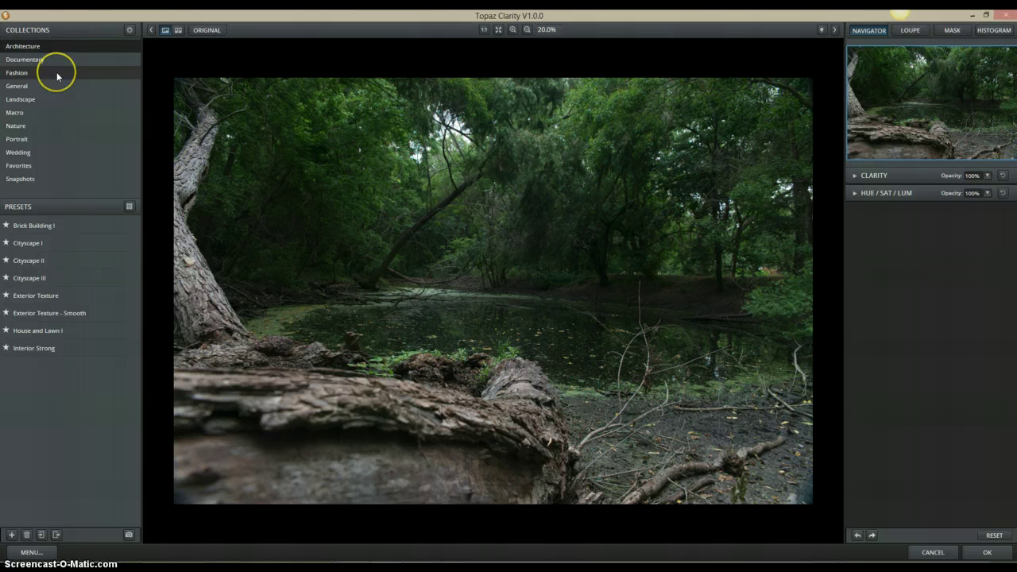
{"action": "left_click", "coordinate": [56, 72]}
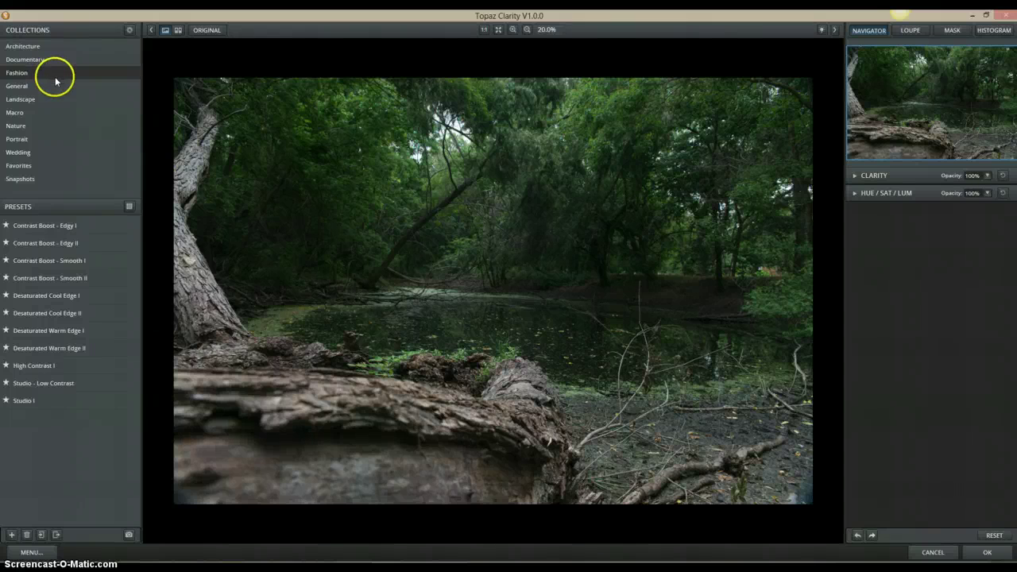
{"action": "left_click", "coordinate": [54, 72]}
Mark the Fashion preset Contrast Boost - Edgy I as a favorite and preview it in the Favorites collection.
{"action": "mouse_move", "coordinate": [85, 229]}
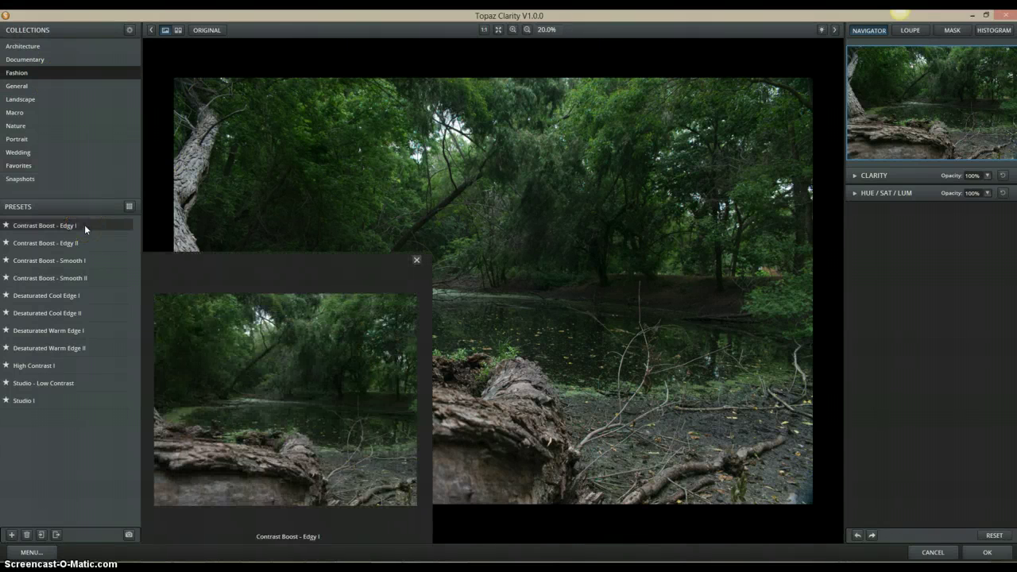
{"action": "left_click", "coordinate": [79, 242]}
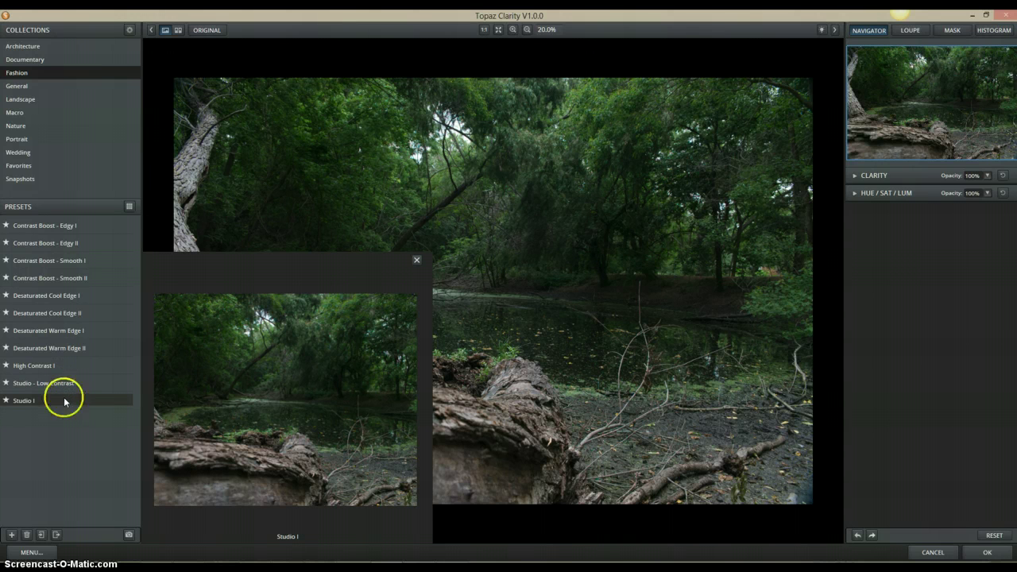
{"action": "left_click", "coordinate": [7, 227]}
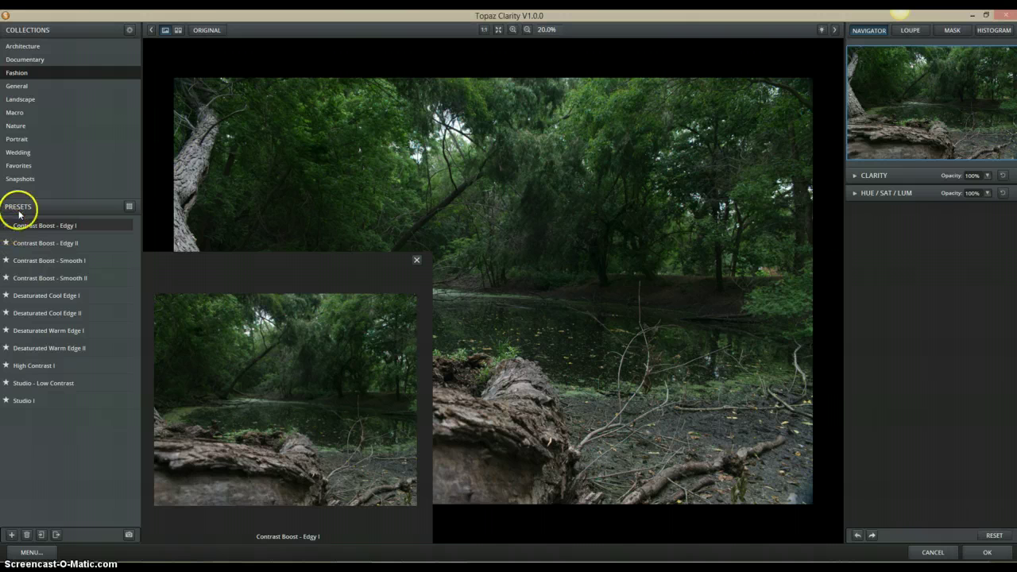
{"action": "left_click", "coordinate": [29, 166]}
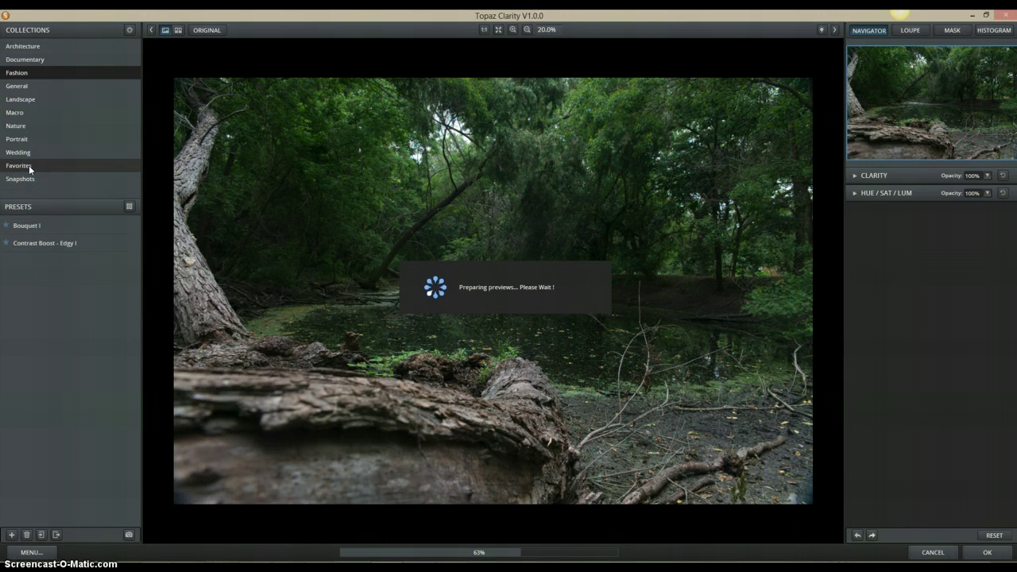
{"action": "mouse_move", "coordinate": [39, 225]}
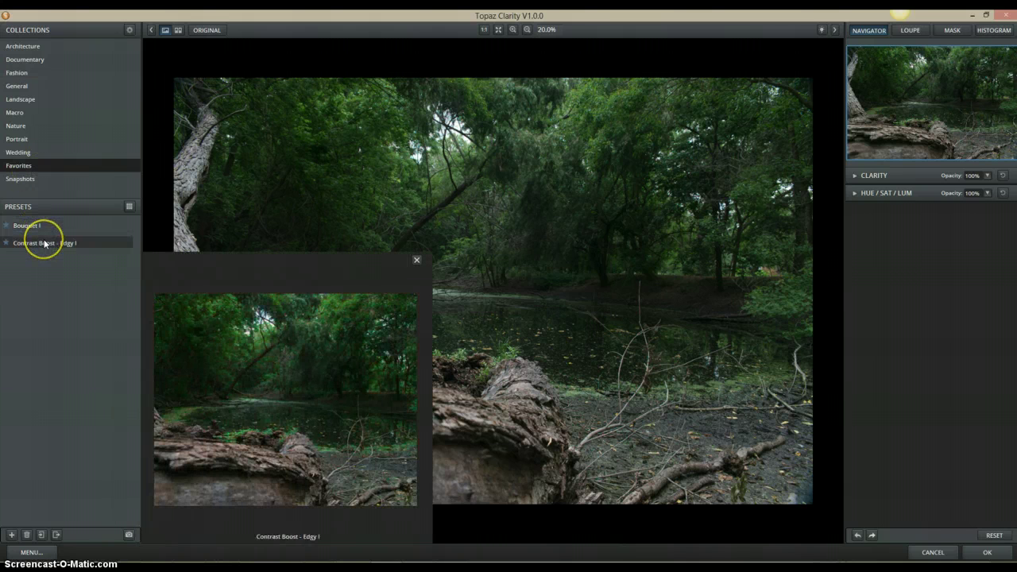
{"action": "left_click", "coordinate": [44, 242]}
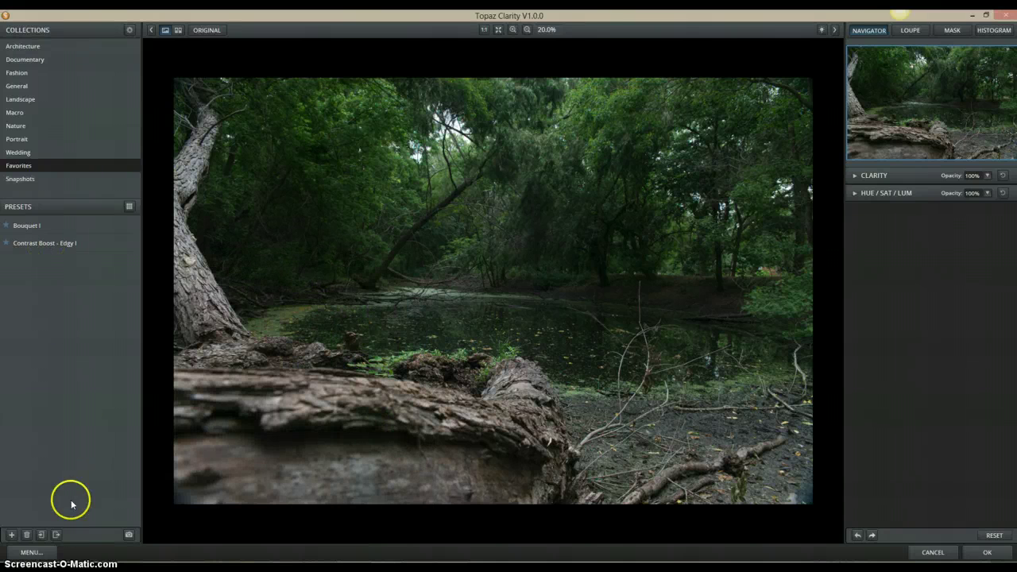
{"action": "left_click", "coordinate": [49, 552]}
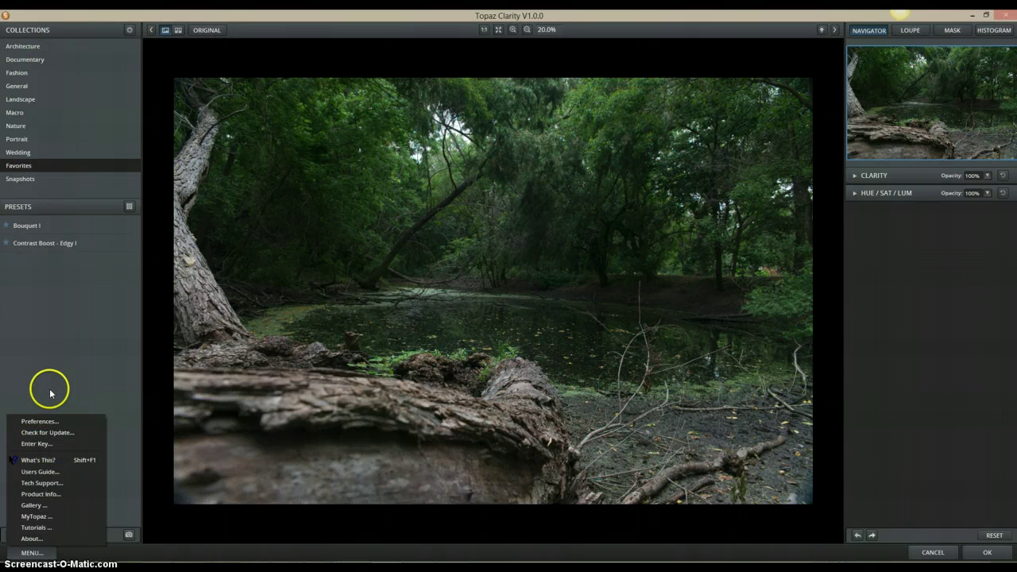
{"action": "left_click", "coordinate": [67, 368]}
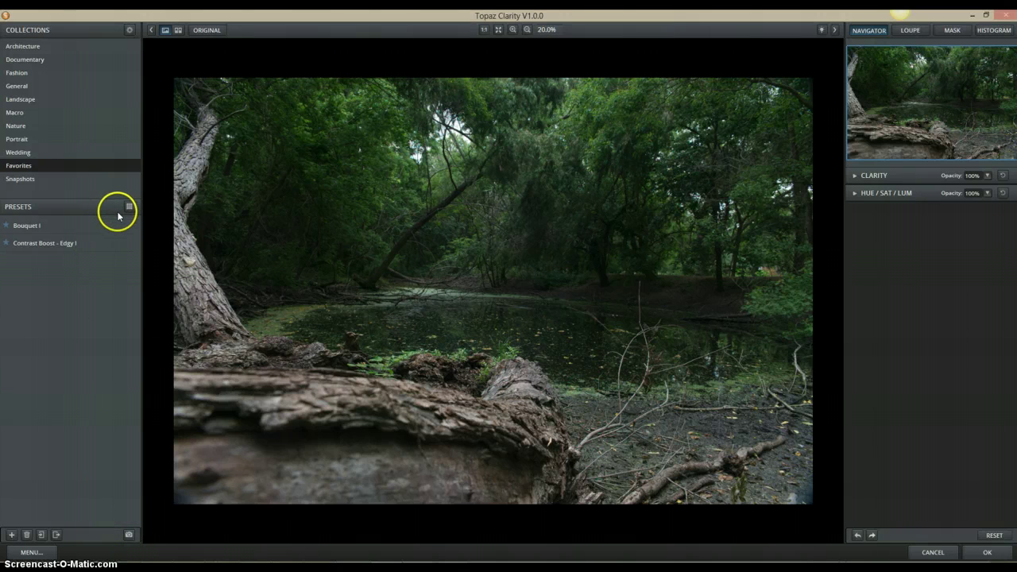
Apply the Contrast Boost - Edgy I preset from Favorites and lower the Clarity Micro Contrast to -1.00.
{"action": "left_click", "coordinate": [69, 244]}
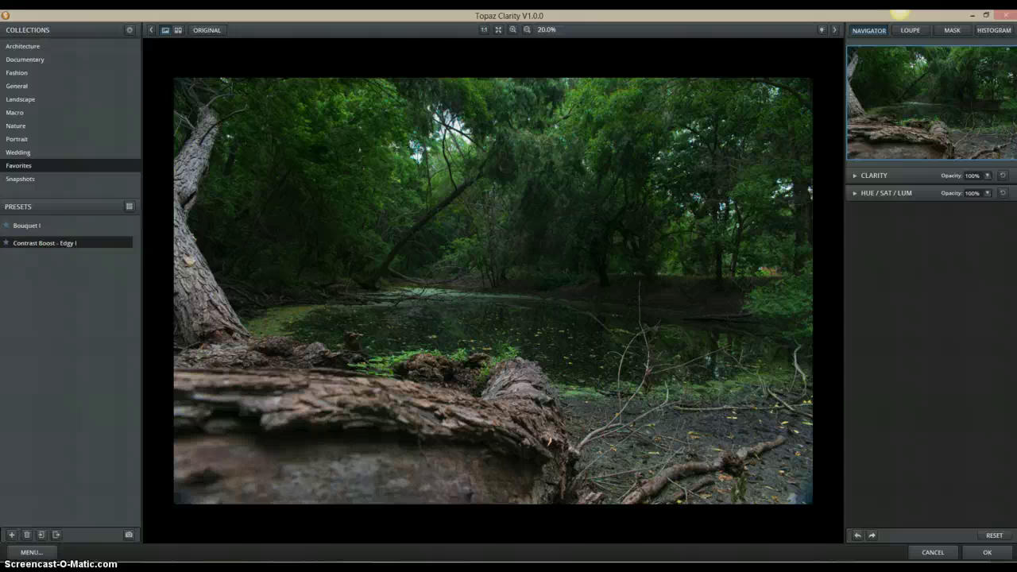
{"action": "left_click", "coordinate": [854, 177]}
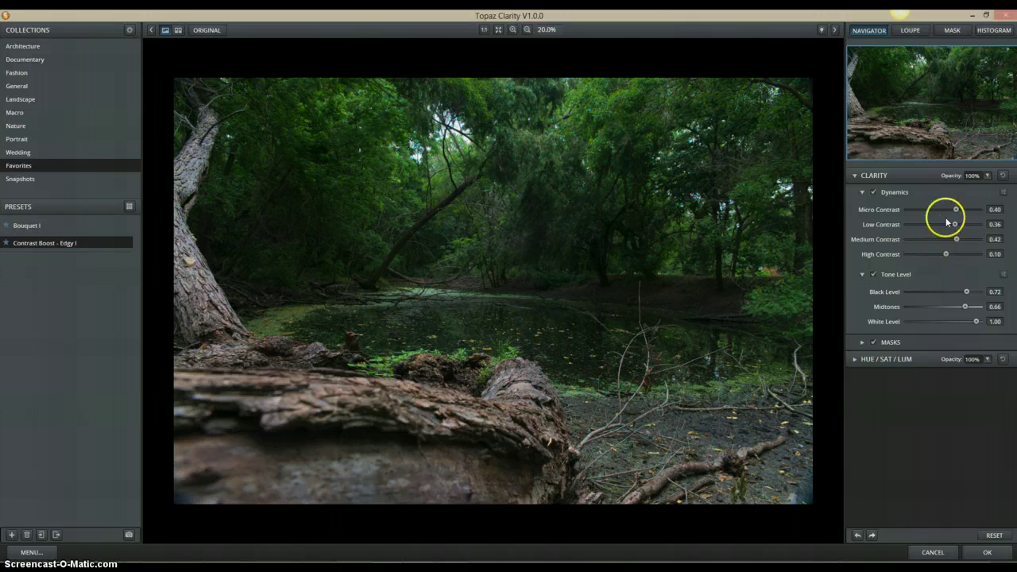
{"action": "left_click_drag", "start_coordinate": [957, 208], "coordinate": [887, 215]}
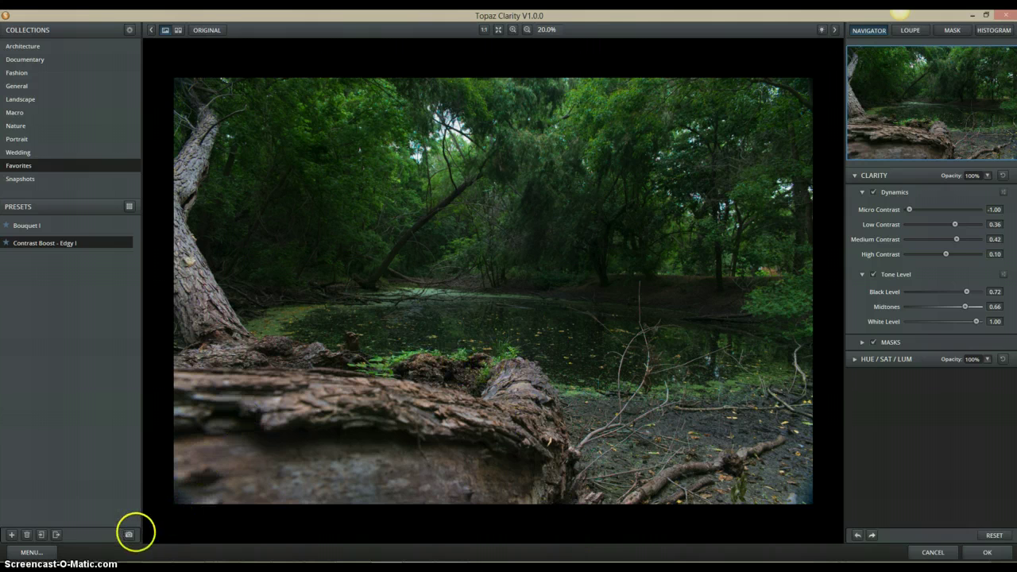
Take a snapshot of the current settings and compare it with Snapshot 02, leaving the new snapshot applied.
{"action": "left_click", "coordinate": [128, 537]}
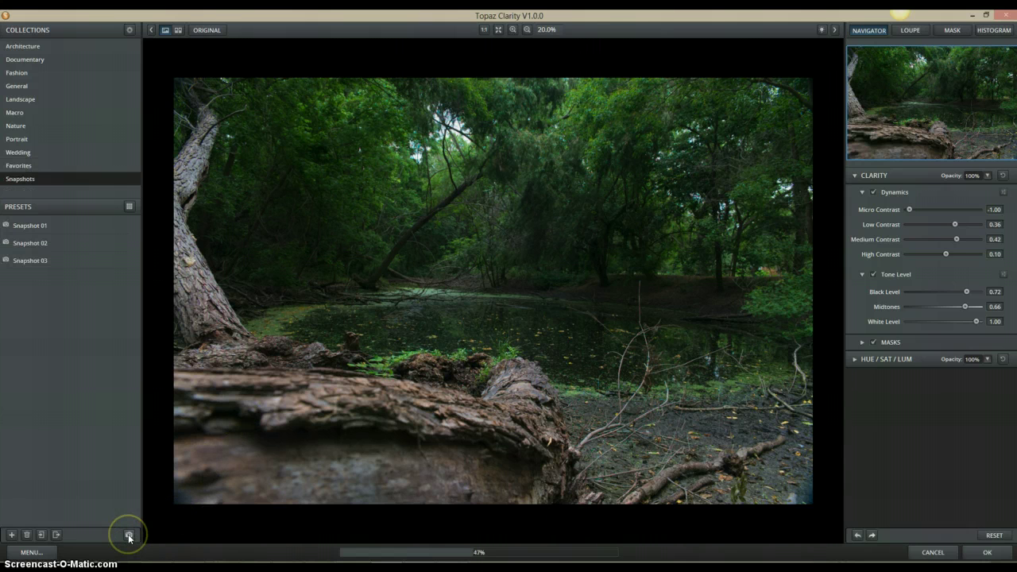
{"action": "left_click", "coordinate": [73, 244]}
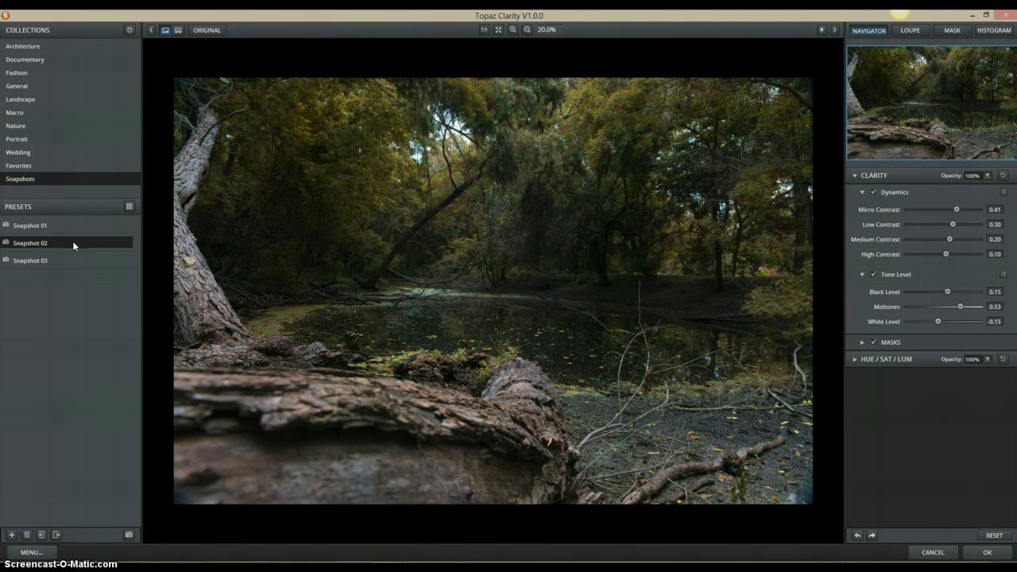
{"action": "mouse_move", "coordinate": [73, 262]}
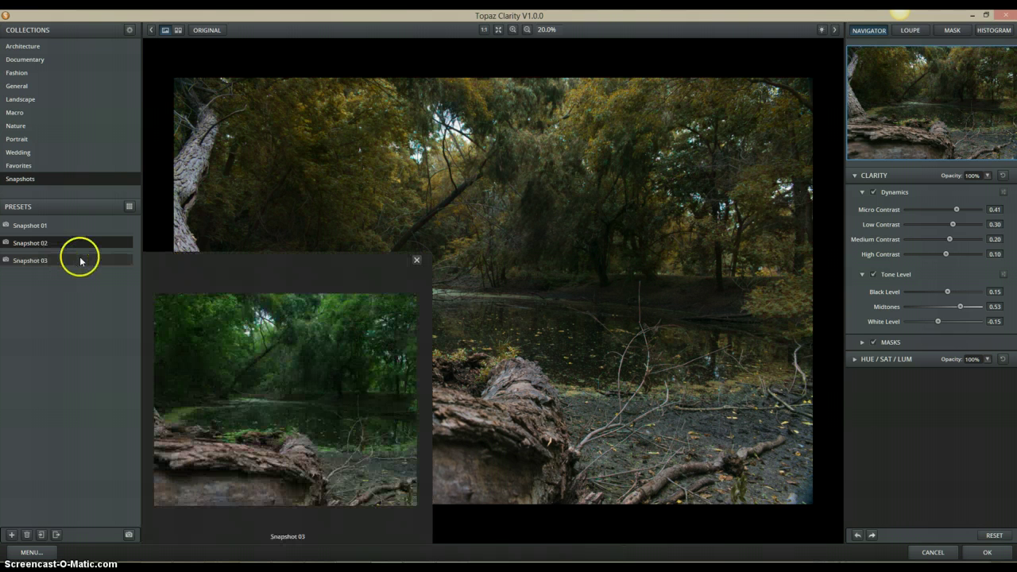
{"action": "left_click", "coordinate": [83, 262]}
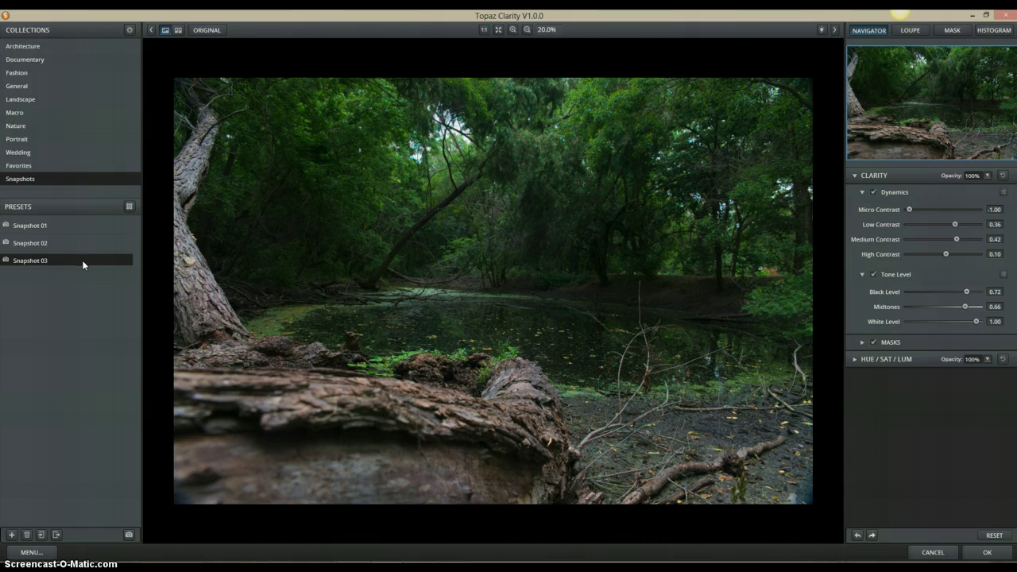
{"action": "left_click", "coordinate": [83, 260]}
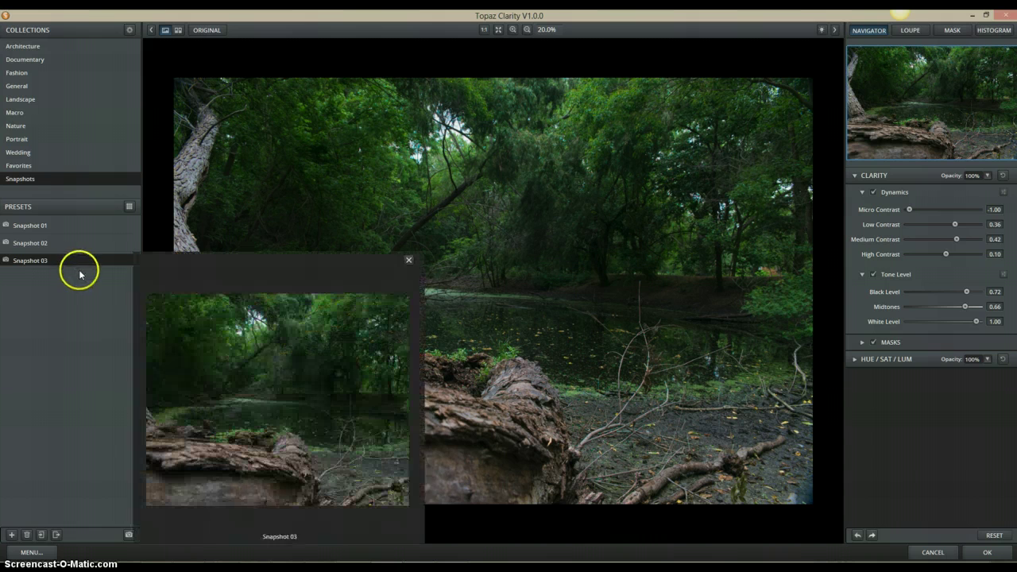
{"action": "left_click", "coordinate": [96, 326]}
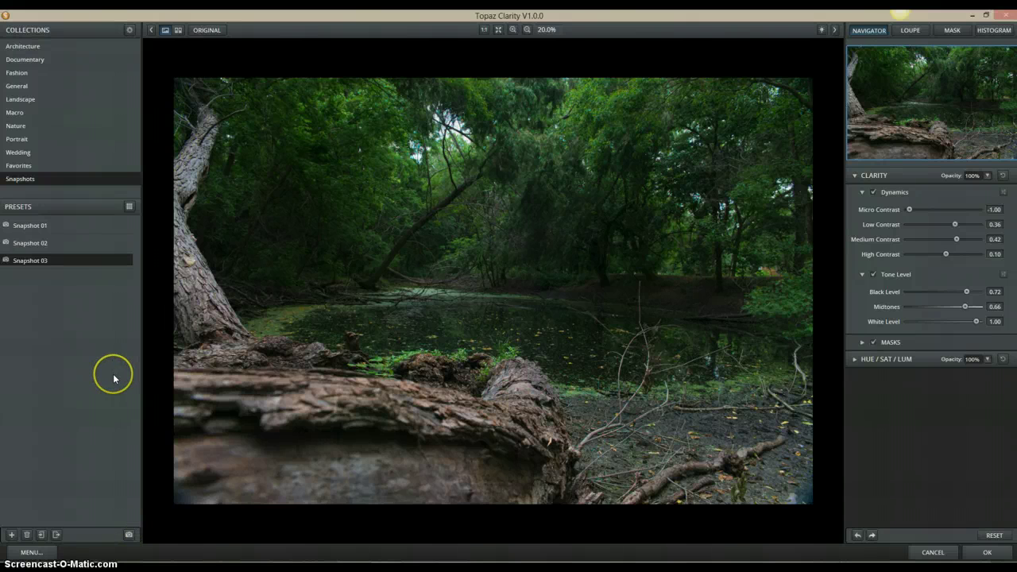
{"action": "mouse_move", "coordinate": [52, 262]}
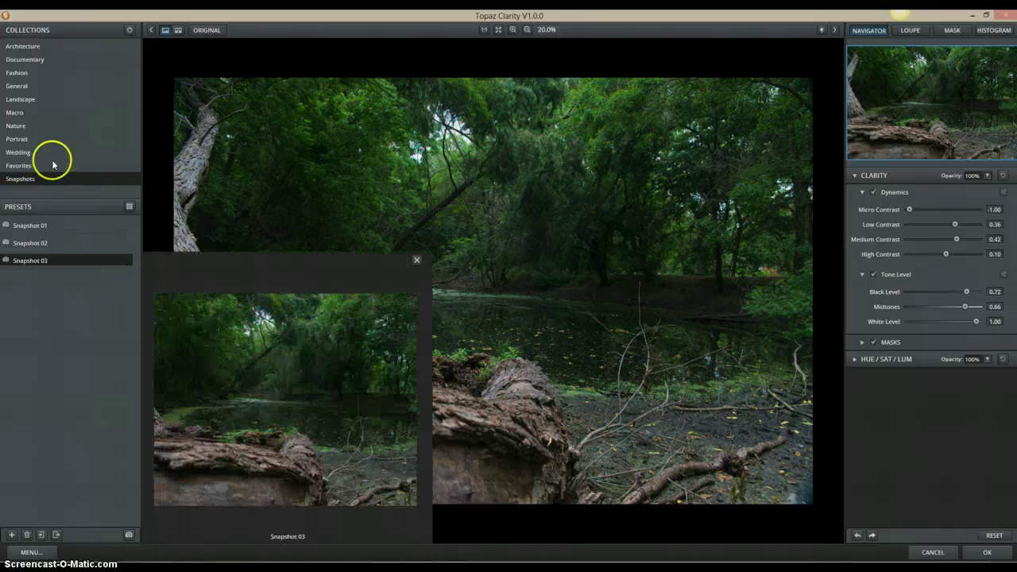
Preview the presets in the Nature collection and apply Natural Boost I to the photo.
{"action": "left_click", "coordinate": [63, 127]}
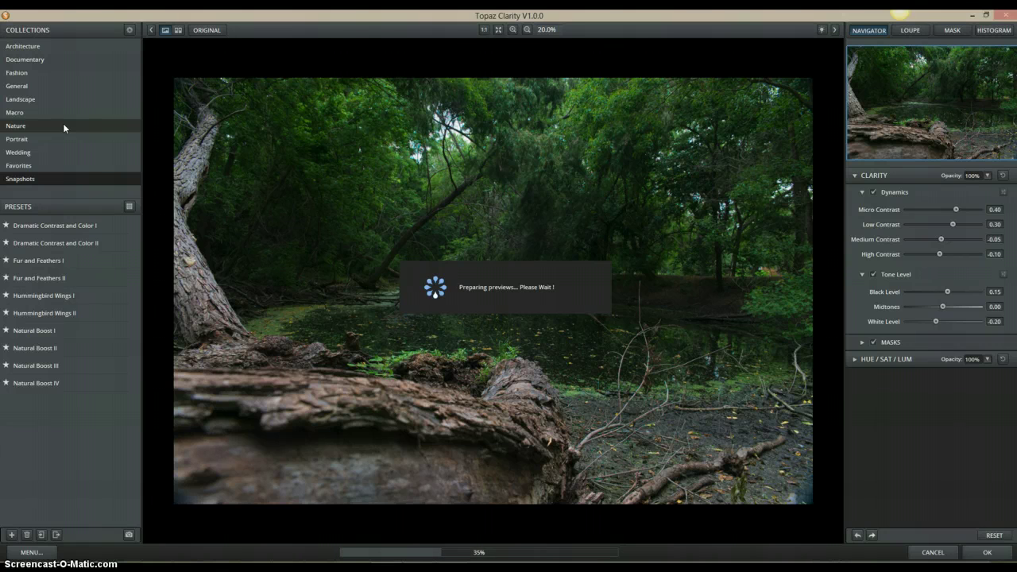
{"action": "left_click", "coordinate": [67, 124]}
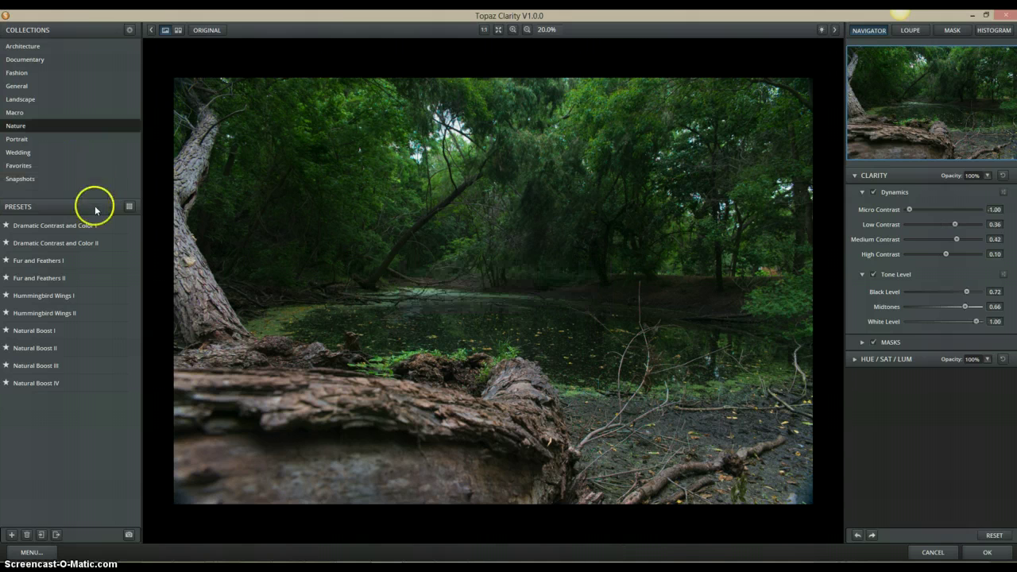
{"action": "mouse_move", "coordinate": [78, 245]}
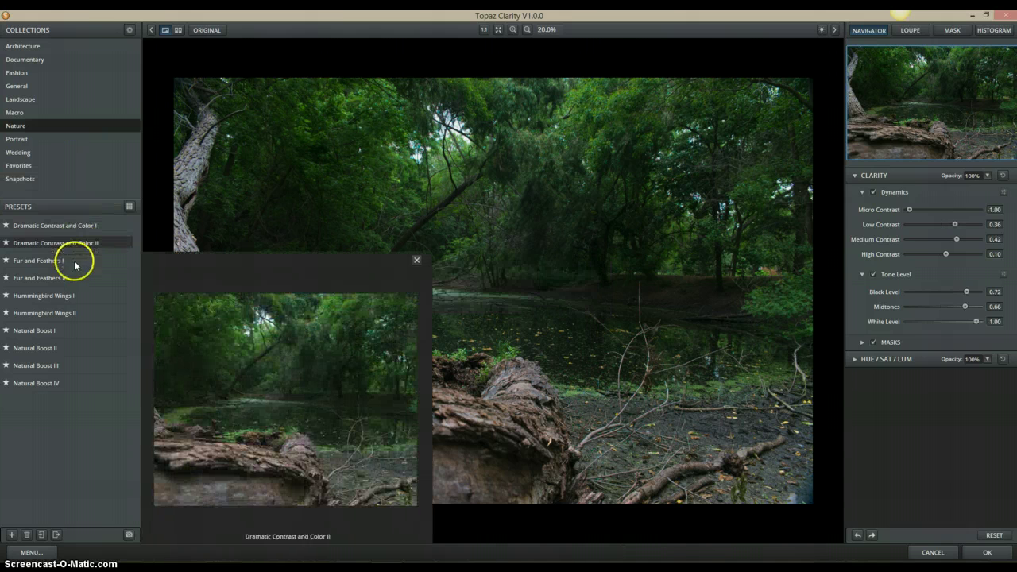
{"action": "left_click", "coordinate": [68, 314]}
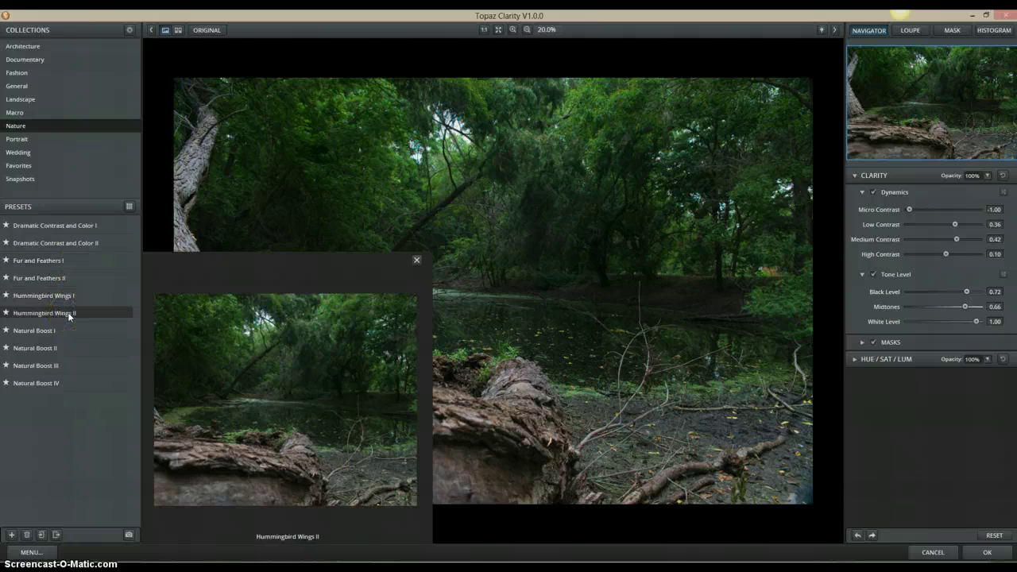
{"action": "left_click", "coordinate": [62, 329]}
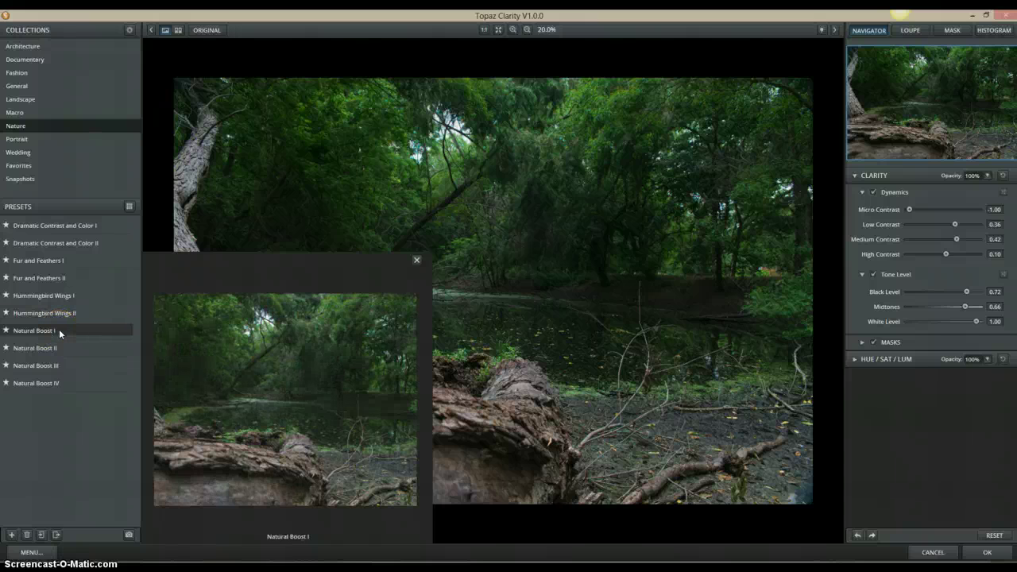
{"action": "left_click", "coordinate": [49, 332]}
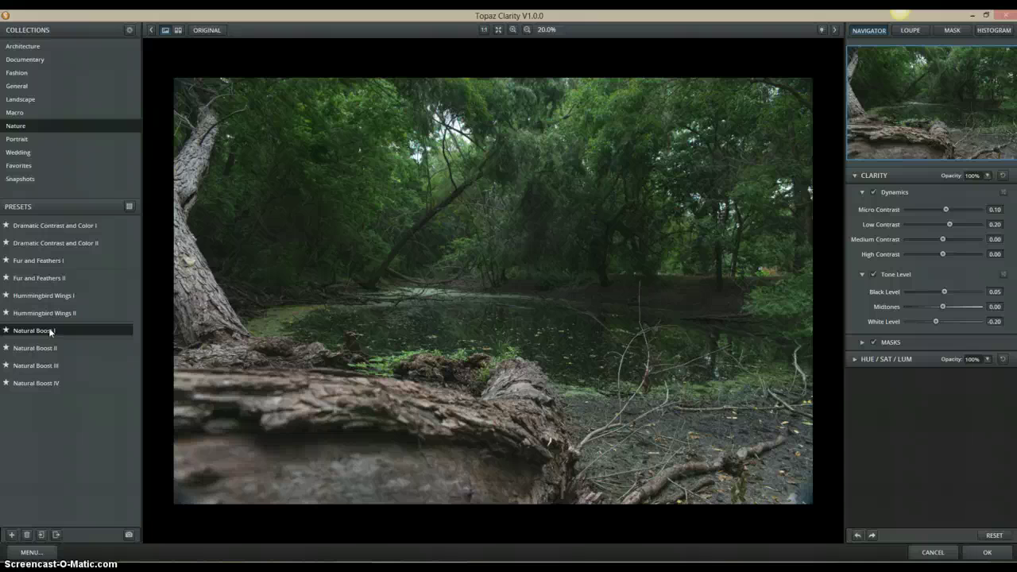
Reapply Snapshot 03 from the Snapshots collection.
{"action": "left_click", "coordinate": [35, 182]}
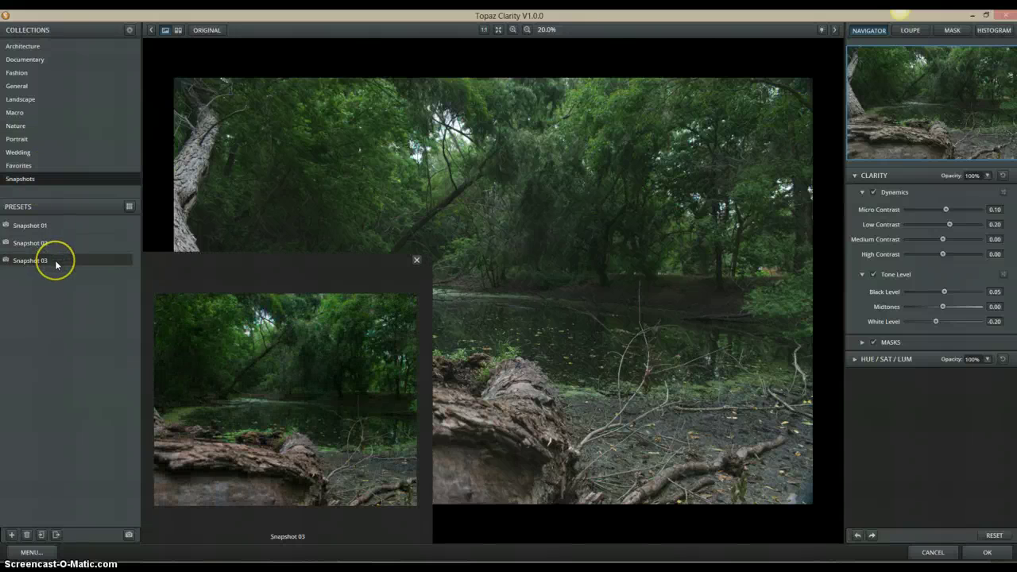
{"action": "left_click", "coordinate": [54, 260]}
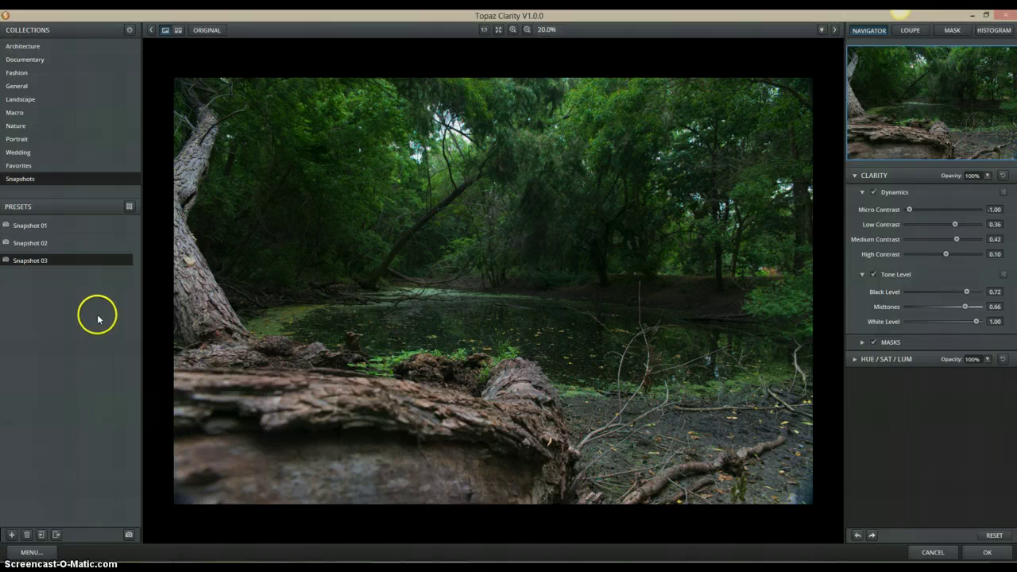
Fill in a new preset named Swamp with the creator's name and the Nature collection, and discard it without saving.
{"action": "left_click", "coordinate": [13, 535]}
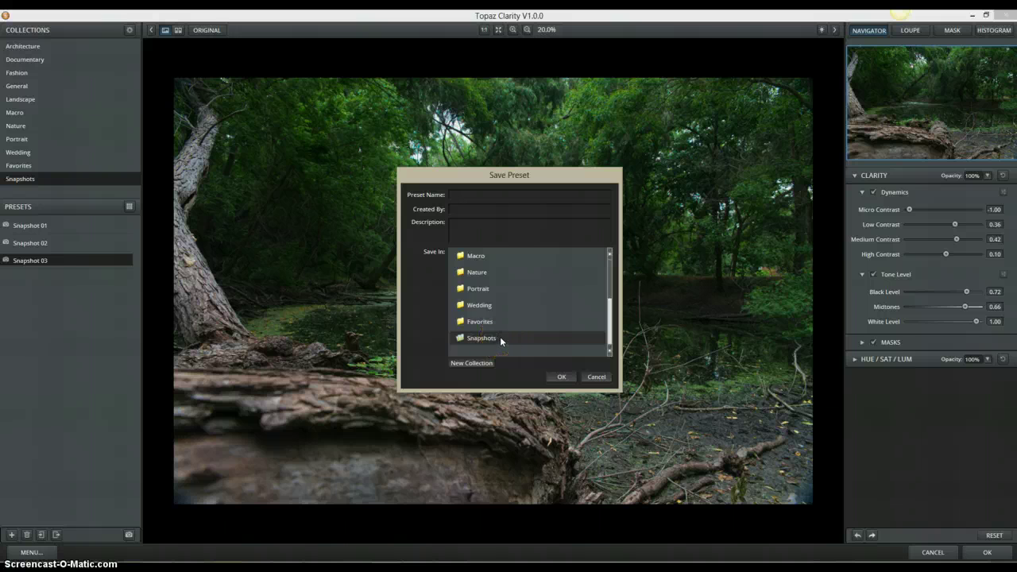
{"action": "left_click", "coordinate": [482, 272]}
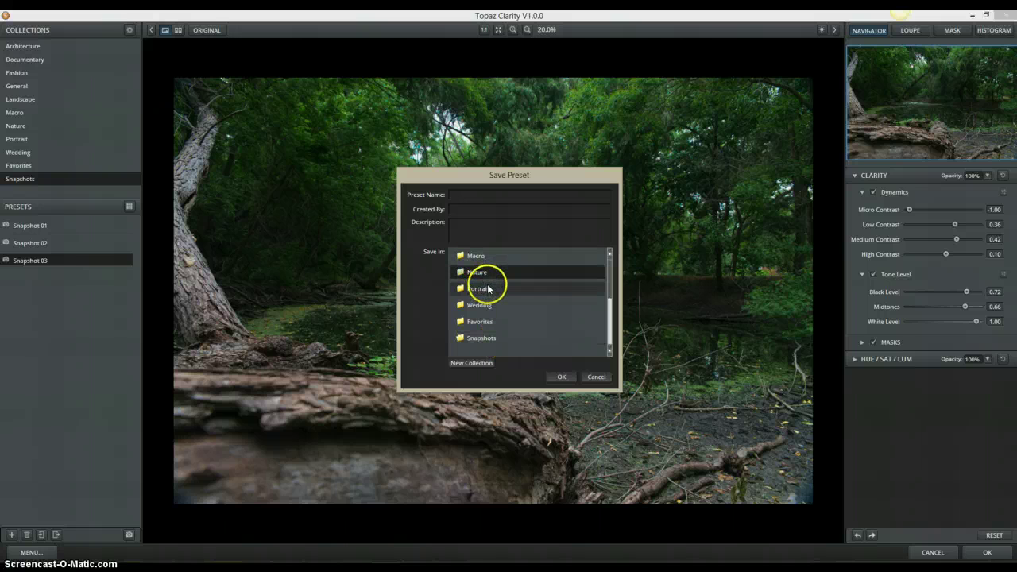
{"action": "left_click", "coordinate": [465, 193]}
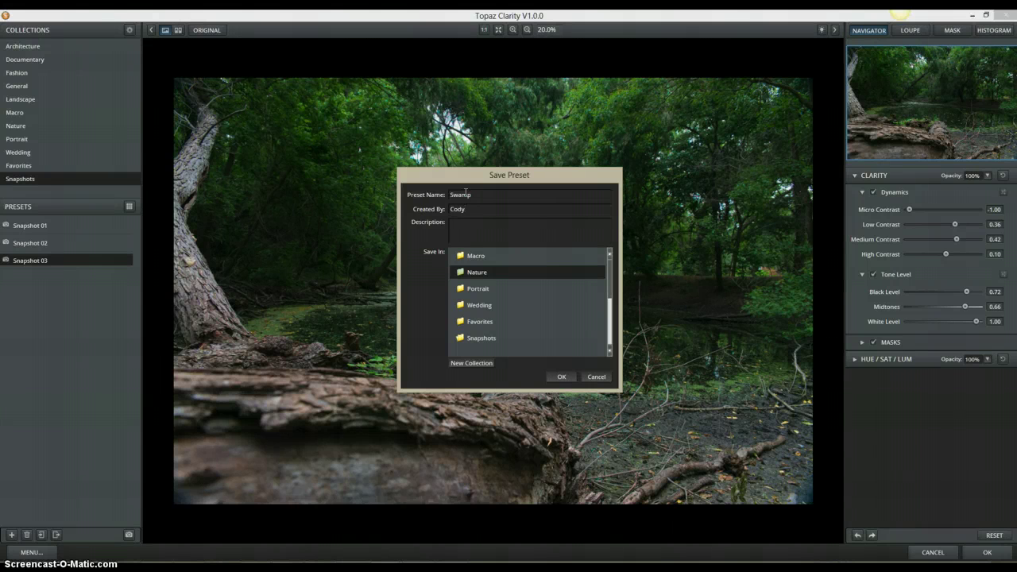
{"action": "left_click", "coordinate": [609, 267]}
{"action": "left_click", "coordinate": [610, 343]}
{"action": "left_click", "coordinate": [479, 273]}
{"action": "left_click", "coordinate": [592, 377]}
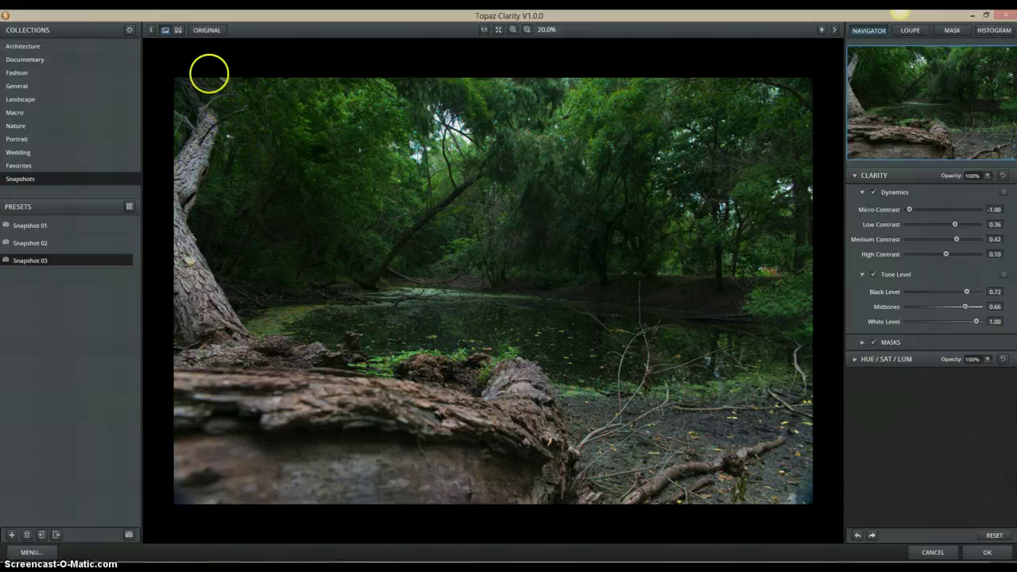
Switch to the side-by-side before-and-after view and apply the Fur and Feathers I preset from the Nature collection.
{"action": "left_click", "coordinate": [178, 31]}
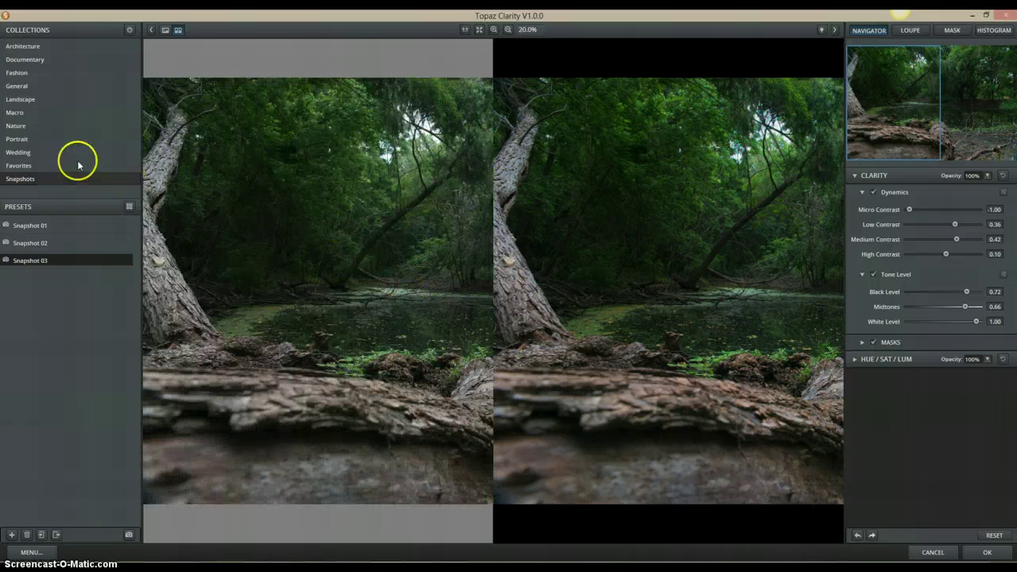
{"action": "left_click", "coordinate": [30, 127]}
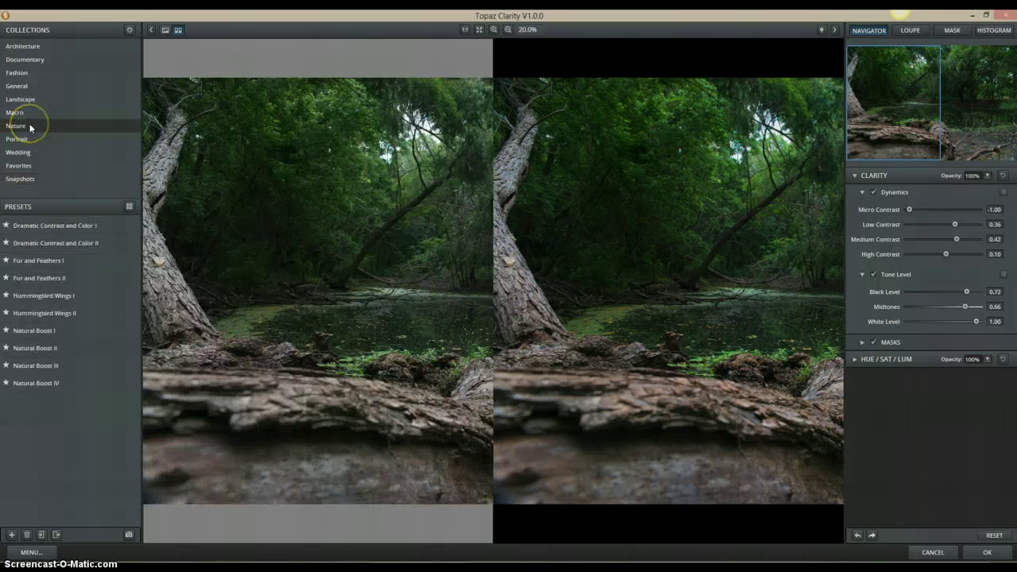
{"action": "left_click", "coordinate": [73, 262]}
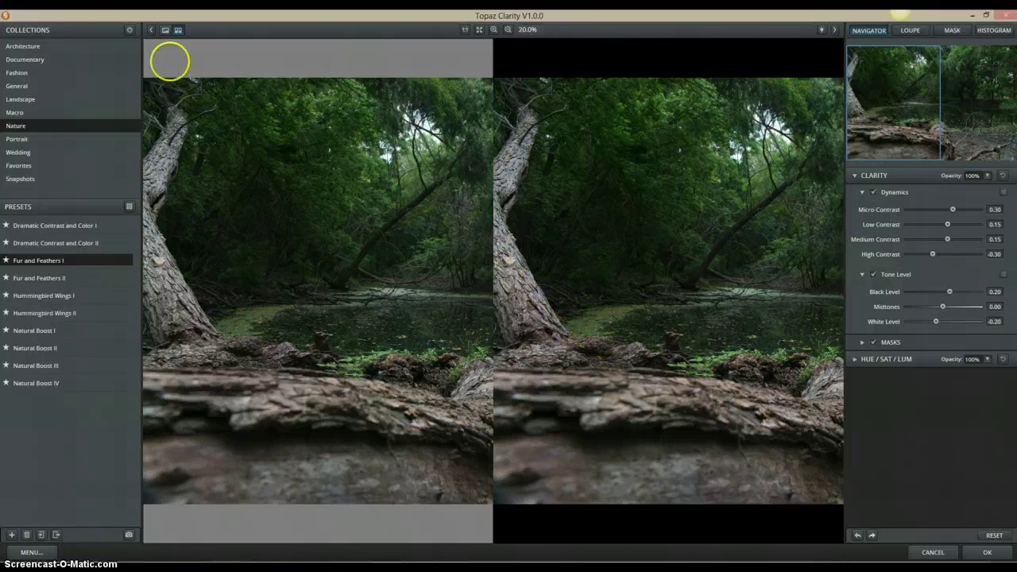
Return to the single-image view and compare the processed result with the original photo.
{"action": "left_click", "coordinate": [164, 32]}
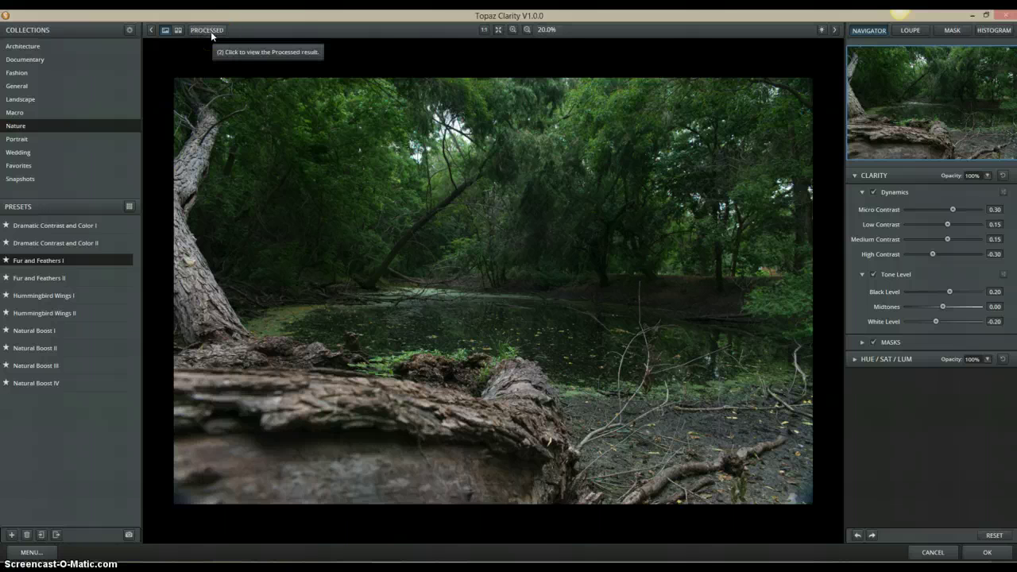
{"action": "left_click", "coordinate": [208, 30]}
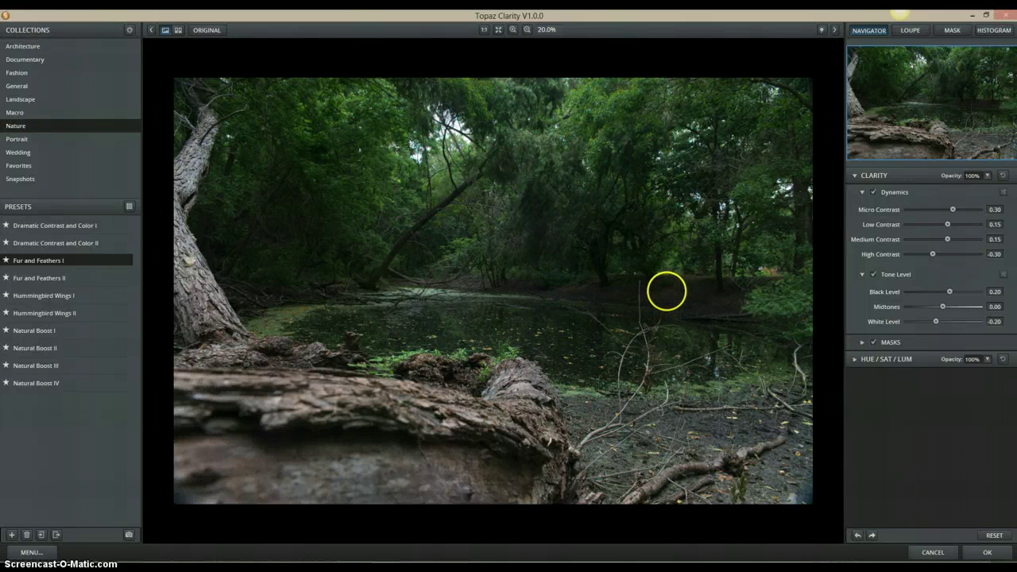
{"action": "left_click", "coordinate": [871, 32]}
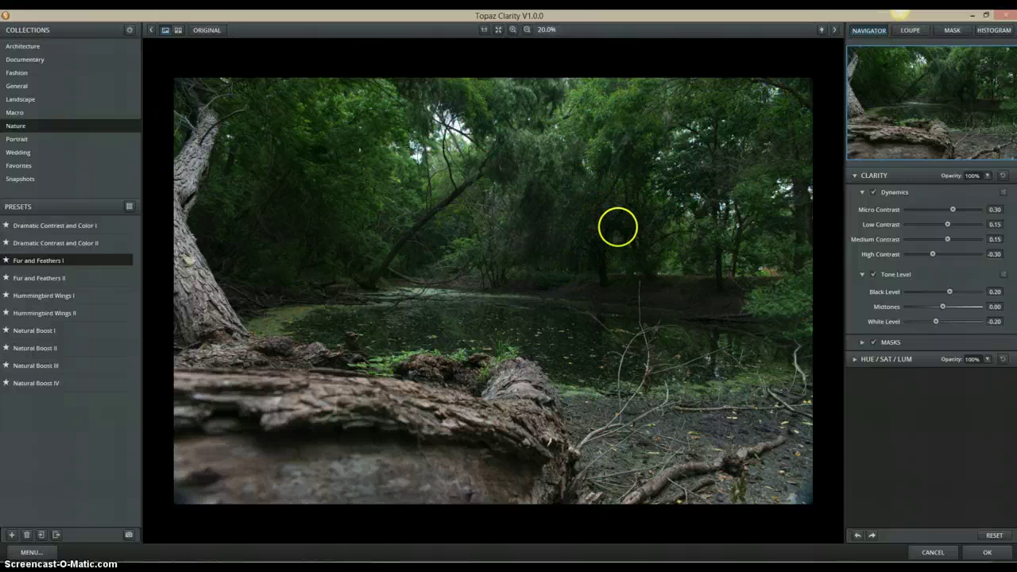
Examine magnified details of the log's end and the pond surface with the Loupe.
{"action": "left_click", "coordinate": [911, 31]}
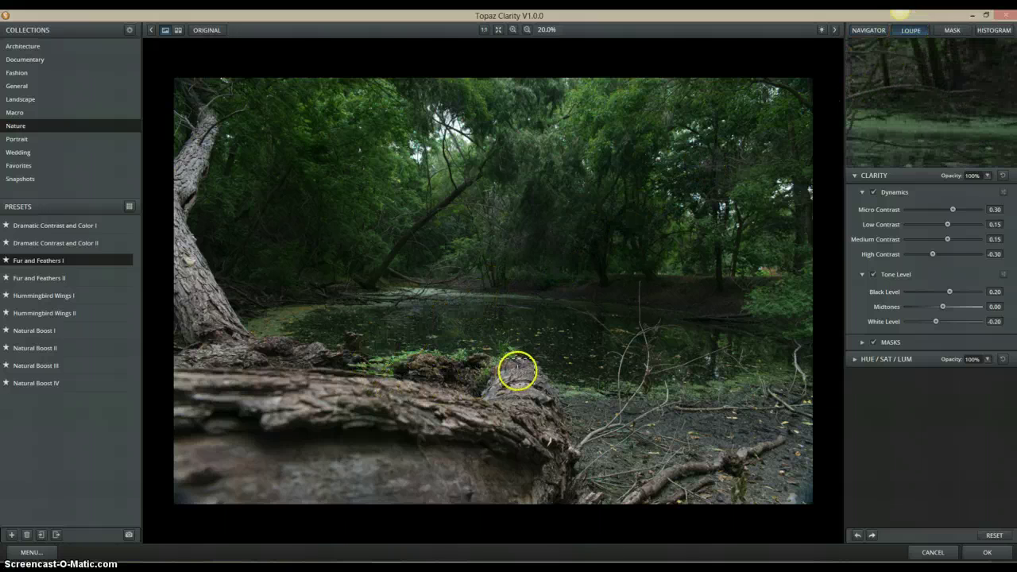
{"action": "left_click", "coordinate": [517, 360]}
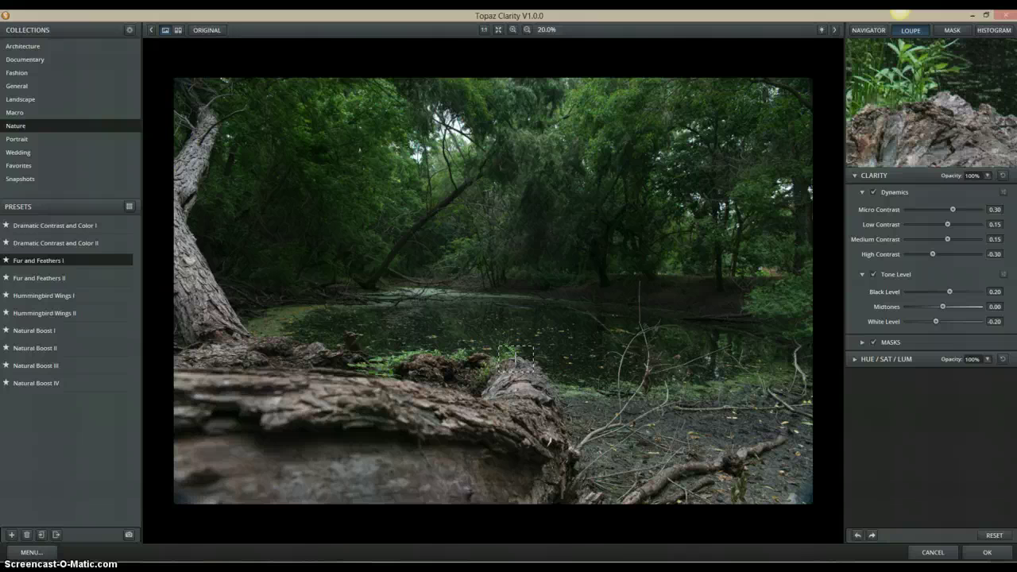
{"action": "left_click", "coordinate": [571, 316]}
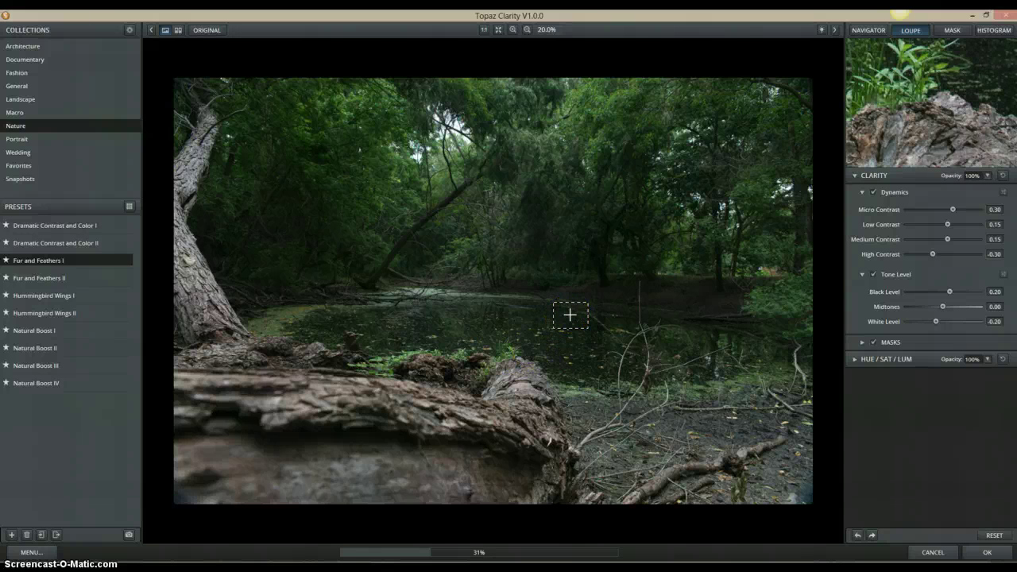
{"action": "left_click", "coordinate": [599, 316]}
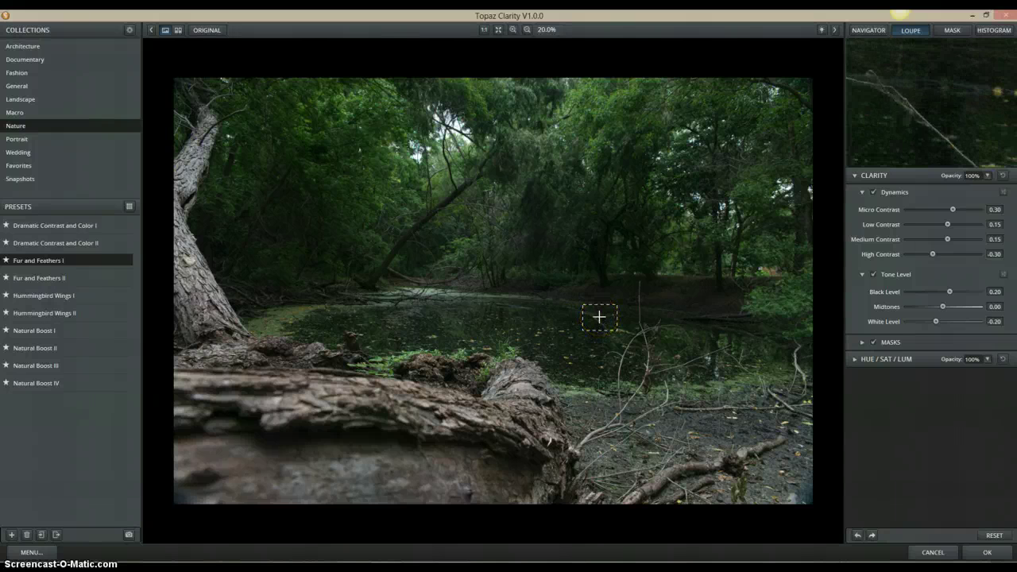
Invert the Clarity mask with the brush in Hide mode and apply the Hummingbird Wings I preset.
{"action": "left_click", "coordinate": [943, 32]}
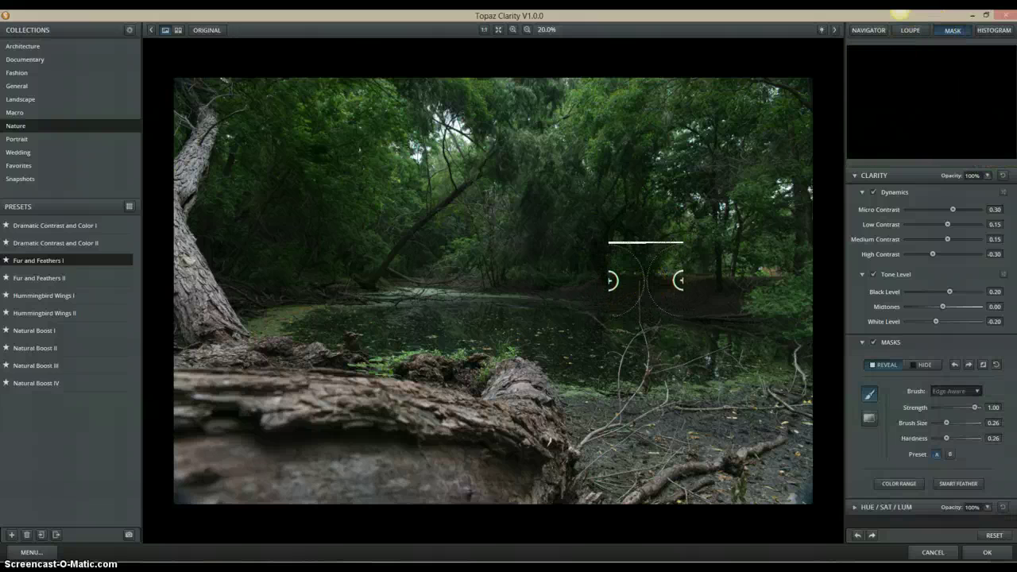
{"action": "left_click", "coordinate": [920, 363]}
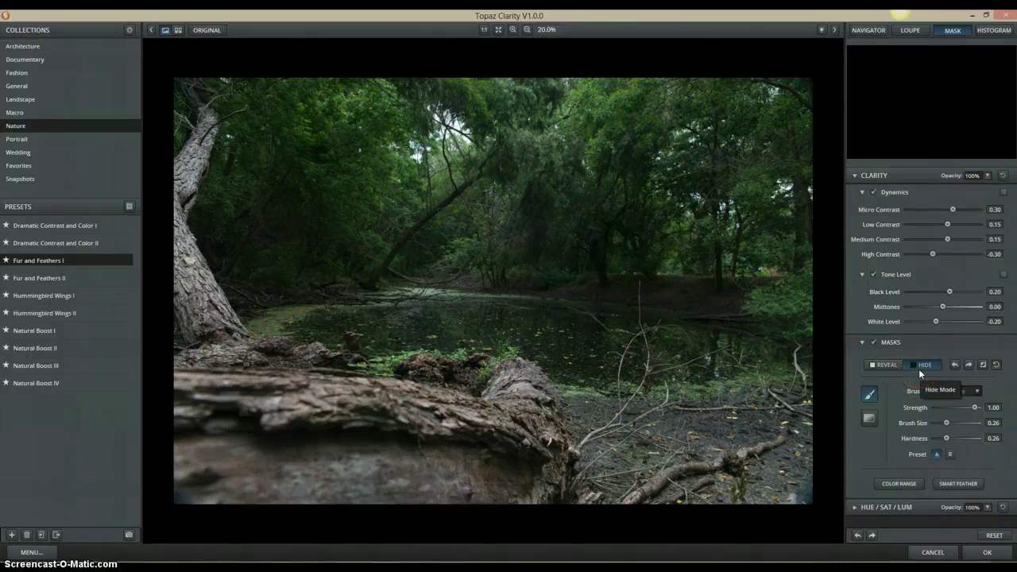
{"action": "left_click", "coordinate": [928, 368]}
{"action": "left_click", "coordinate": [983, 365]}
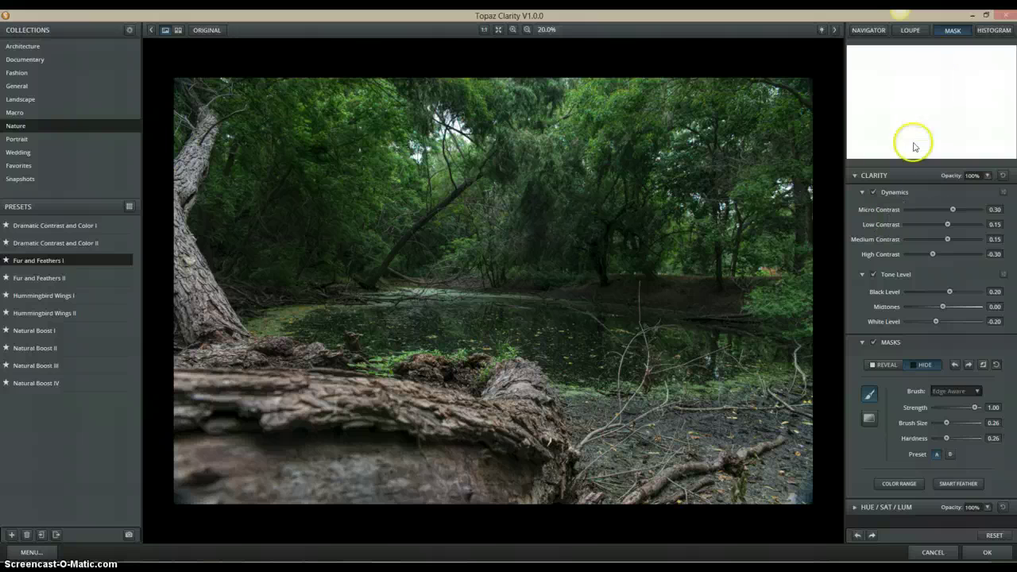
{"action": "left_click", "coordinate": [68, 298]}
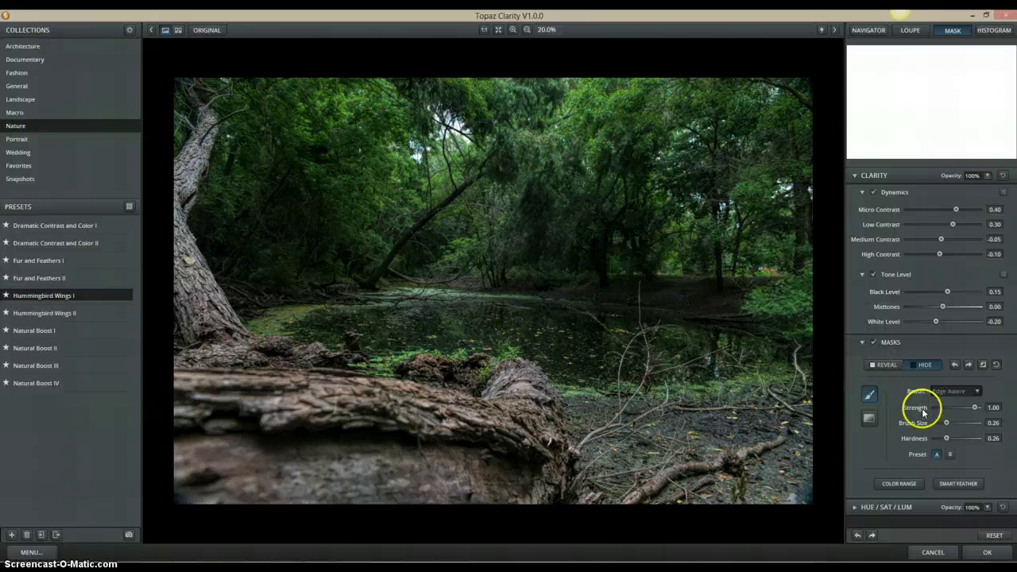
Set the mask brush size to 0.44 and hide the effect along the foreground log with Edge Aware strokes.
{"action": "left_click_drag", "start_coordinate": [946, 422], "coordinate": [952, 422]}
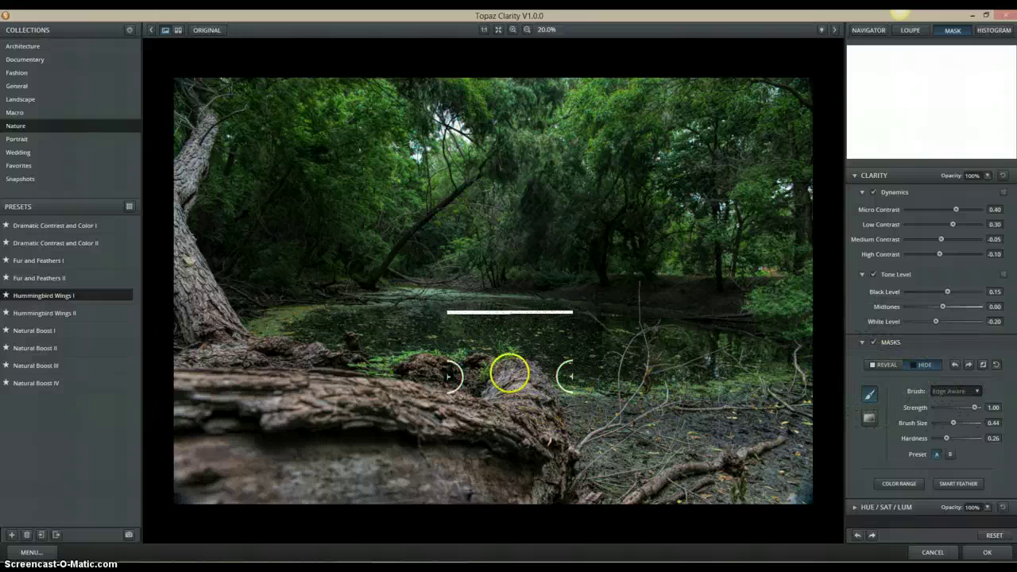
{"action": "mouse_move", "coordinate": [511, 370]}
{"action": "left_mouse_down"}
{"action": "mouse_move", "coordinate": [513, 425]}
{"action": "mouse_move", "coordinate": [520, 388]}
{"action": "mouse_move", "coordinate": [532, 421]}
{"action": "mouse_move", "coordinate": [498, 454]}
{"action": "left_mouse_up"}
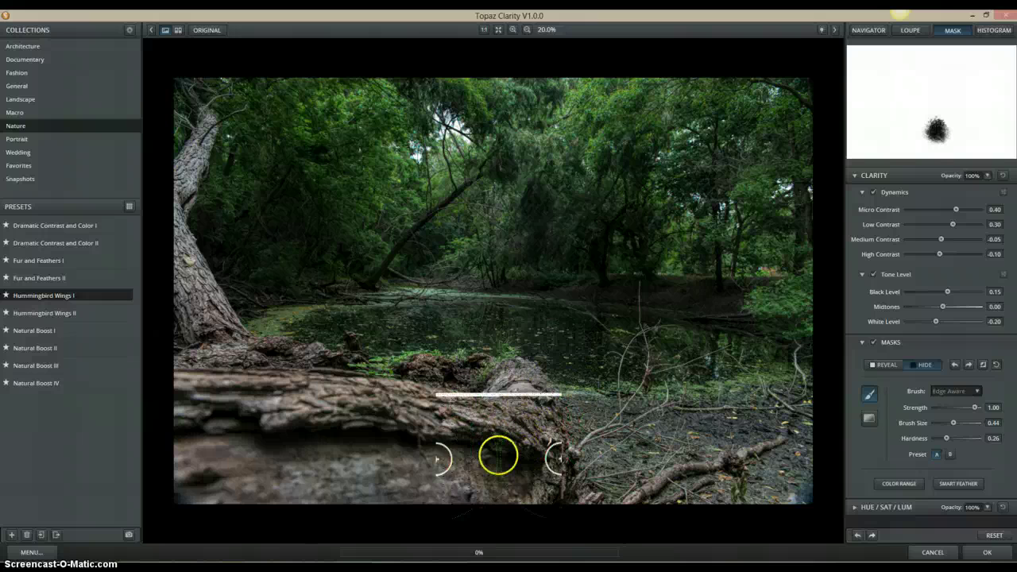
{"action": "mouse_move", "coordinate": [249, 441]}
{"action": "left_mouse_down"}
{"action": "mouse_move", "coordinate": [400, 424]}
{"action": "mouse_move", "coordinate": [241, 413]}
{"action": "mouse_move", "coordinate": [195, 443]}
{"action": "mouse_move", "coordinate": [358, 467]}
{"action": "mouse_move", "coordinate": [504, 464]}
{"action": "left_mouse_up"}
{"action": "mouse_move", "coordinate": [422, 476]}
{"action": "left_mouse_down"}
{"action": "mouse_move", "coordinate": [453, 426]}
{"action": "mouse_move", "coordinate": [413, 413]}
{"action": "mouse_move", "coordinate": [529, 401]}
{"action": "mouse_move", "coordinate": [535, 382]}
{"action": "mouse_move", "coordinate": [538, 459]}
{"action": "mouse_move", "coordinate": [431, 484]}
{"action": "mouse_move", "coordinate": [258, 483]}
{"action": "mouse_move", "coordinate": [363, 473]}
{"action": "mouse_move", "coordinate": [349, 473]}
{"action": "mouse_move", "coordinate": [204, 475]}
{"action": "mouse_move", "coordinate": [173, 486]}
{"action": "mouse_move", "coordinate": [209, 483]}
{"action": "left_mouse_up"}
{"action": "mouse_move", "coordinate": [201, 414]}
{"action": "left_mouse_down"}
{"action": "mouse_move", "coordinate": [256, 423]}
{"action": "mouse_move", "coordinate": [397, 479]}
{"action": "left_mouse_up"}
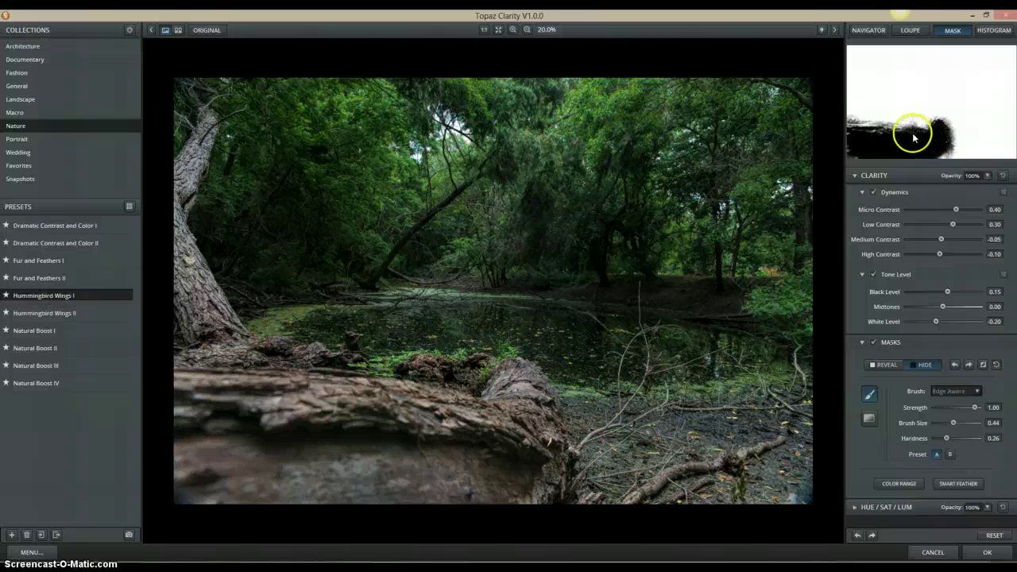
{"action": "mouse_move", "coordinate": [576, 440]}
{"action": "left_mouse_down"}
{"action": "mouse_move", "coordinate": [540, 394]}
{"action": "mouse_move", "coordinate": [477, 379]}
{"action": "mouse_move", "coordinate": [451, 391]}
{"action": "mouse_move", "coordinate": [491, 421]}
{"action": "mouse_move", "coordinate": [481, 437]}
{"action": "mouse_move", "coordinate": [480, 421]}
{"action": "mouse_move", "coordinate": [557, 403]}
{"action": "mouse_move", "coordinate": [528, 406]}
{"action": "mouse_move", "coordinate": [569, 411]}
{"action": "left_mouse_up"}
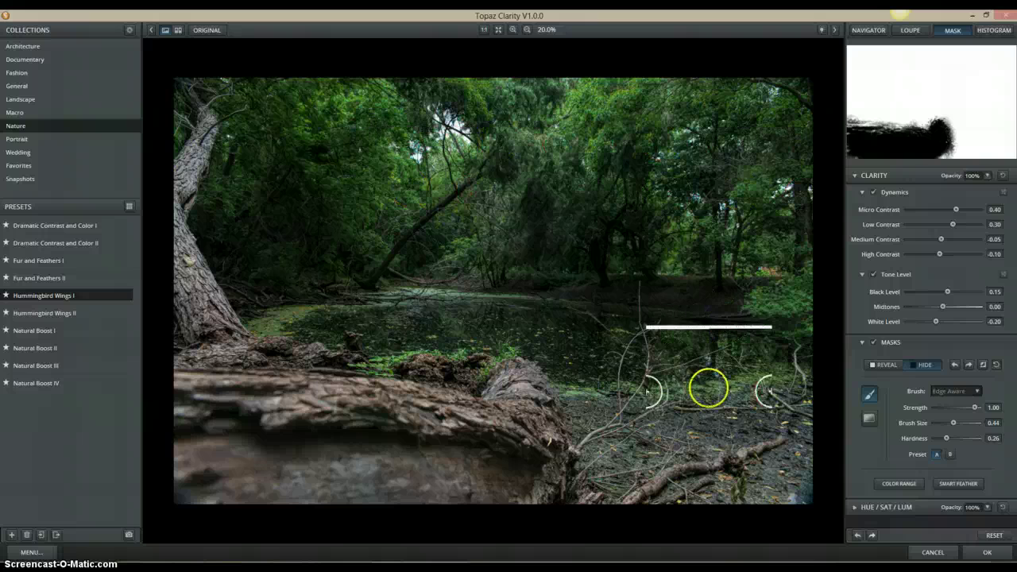
Close the enlarged preset preview, hide a spot of the effect among the trees, and check the Navigator before returning to the mask.
{"action": "mouse_move", "coordinate": [79, 300]}
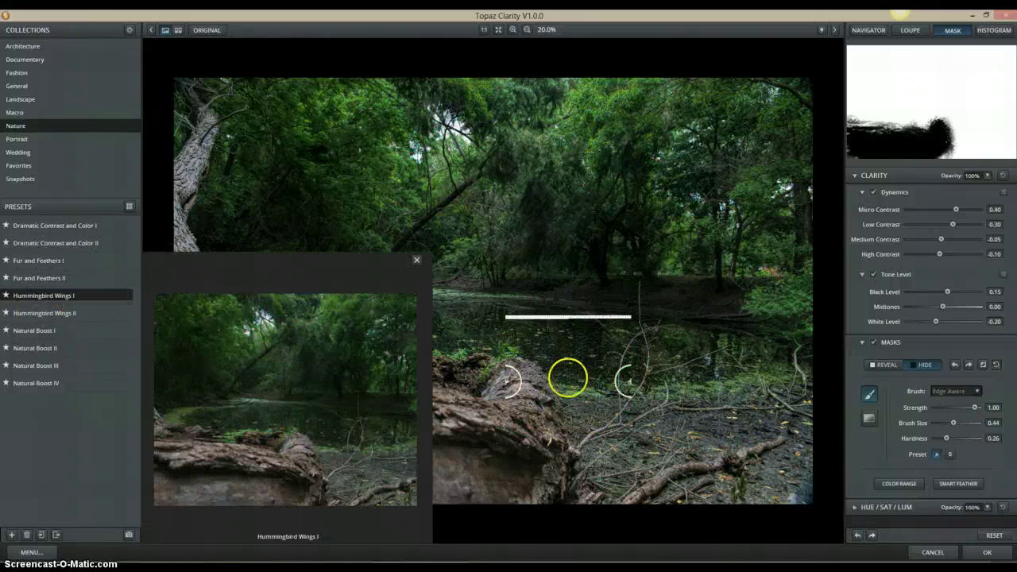
{"action": "left_click", "coordinate": [415, 262]}
{"action": "left_click", "coordinate": [411, 256]}
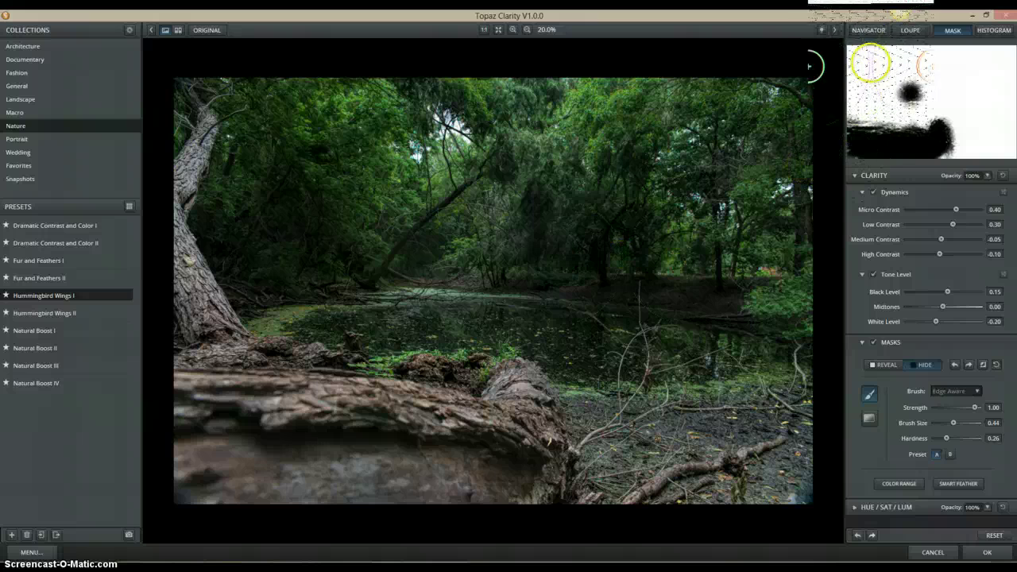
{"action": "left_click", "coordinate": [869, 31]}
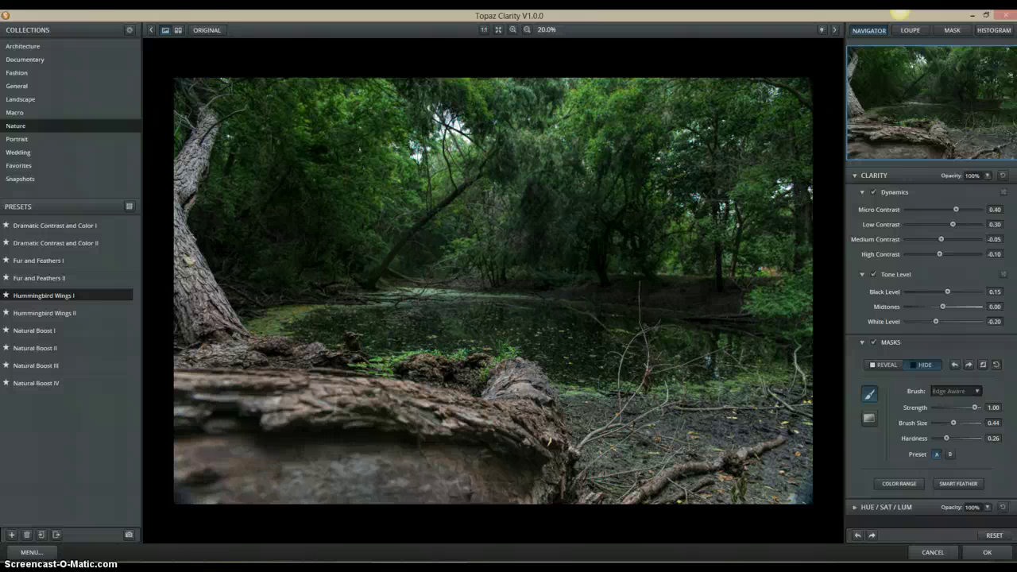
{"action": "left_click", "coordinate": [950, 33]}
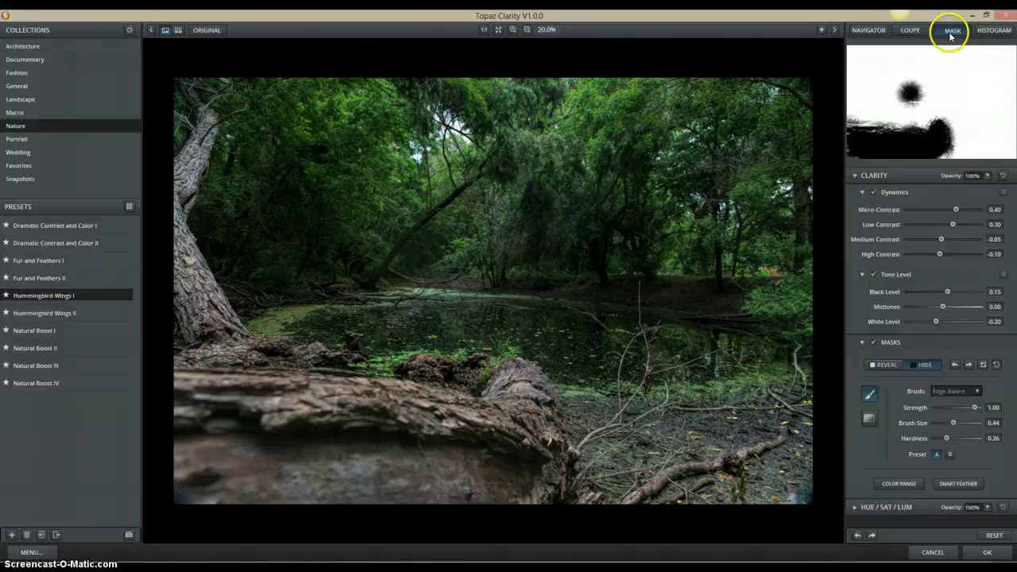
Reveal the effect again over the hidden spot in the trees and across the middle of the log.
{"action": "left_click", "coordinate": [889, 367]}
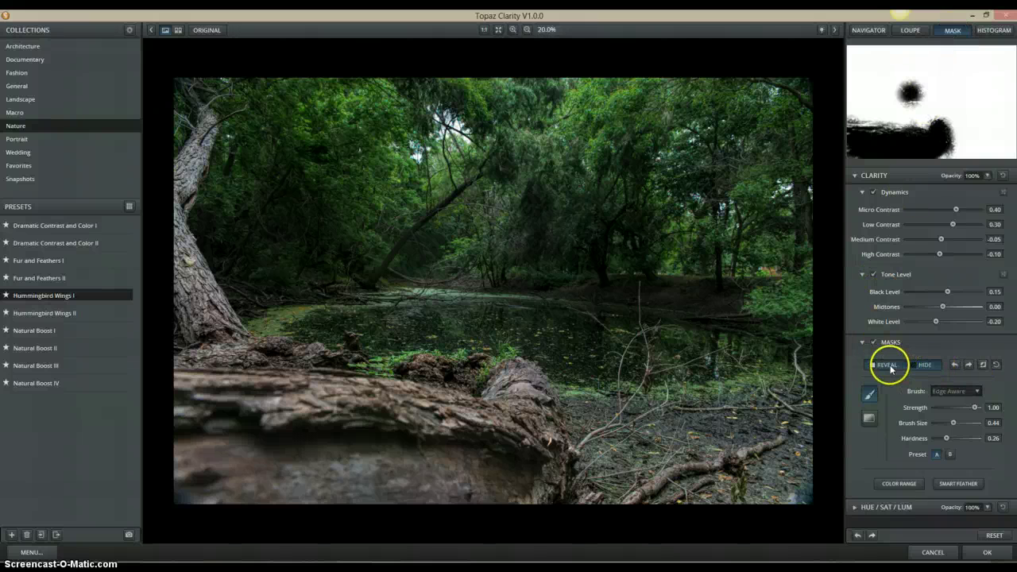
{"action": "mouse_move", "coordinate": [449, 295]}
{"action": "left_mouse_down"}
{"action": "mouse_move", "coordinate": [366, 309]}
{"action": "mouse_move", "coordinate": [446, 280]}
{"action": "mouse_move", "coordinate": [480, 302]}
{"action": "mouse_move", "coordinate": [448, 216]}
{"action": "mouse_move", "coordinate": [323, 257]}
{"action": "mouse_move", "coordinate": [344, 267]}
{"action": "mouse_move", "coordinate": [420, 221]}
{"action": "left_mouse_up"}
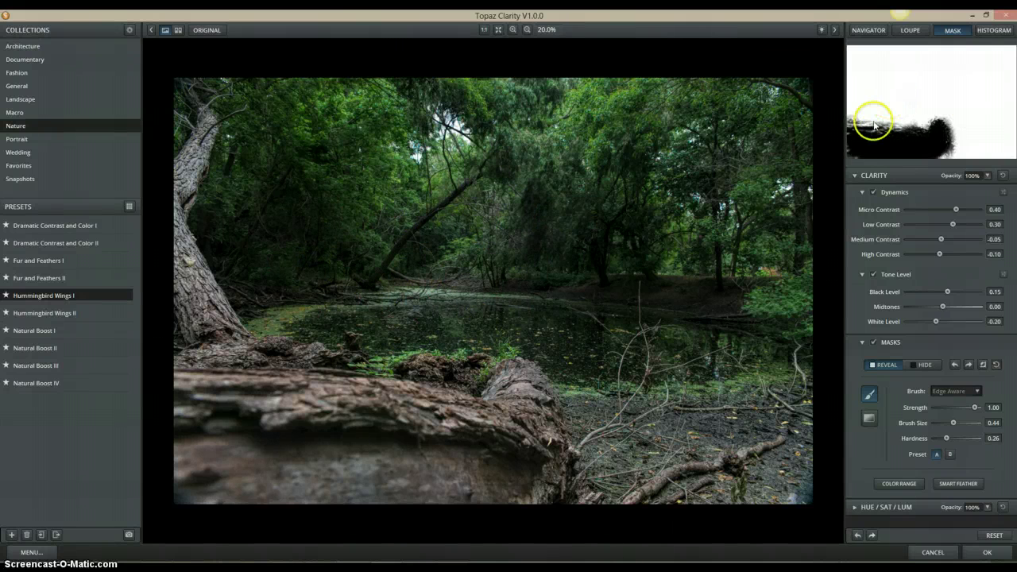
{"action": "mouse_move", "coordinate": [557, 309]}
{"action": "left_mouse_down"}
{"action": "mouse_move", "coordinate": [436, 359]}
{"action": "mouse_move", "coordinate": [389, 404]}
{"action": "mouse_move", "coordinate": [386, 475]}
{"action": "mouse_move", "coordinate": [382, 351]}
{"action": "mouse_move", "coordinate": [387, 433]}
{"action": "mouse_move", "coordinate": [404, 415]}
{"action": "mouse_move", "coordinate": [410, 476]}
{"action": "mouse_move", "coordinate": [401, 404]}
{"action": "mouse_move", "coordinate": [421, 493]}
{"action": "mouse_move", "coordinate": [429, 476]}
{"action": "mouse_move", "coordinate": [423, 447]}
{"action": "left_mouse_up"}
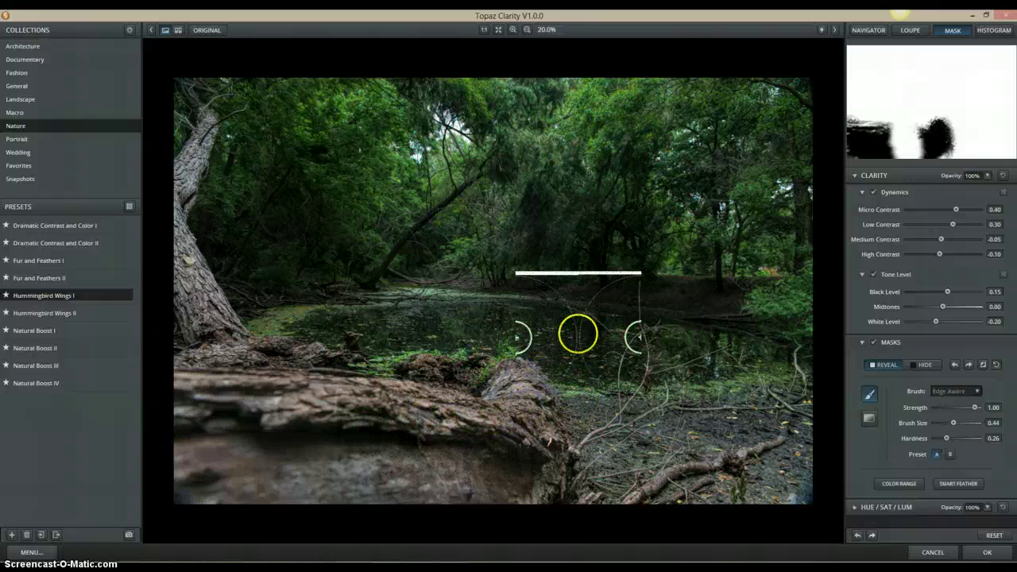
Try the Color Aware brush in Reveal mode on the foreground log.
{"action": "left_click", "coordinate": [956, 391]}
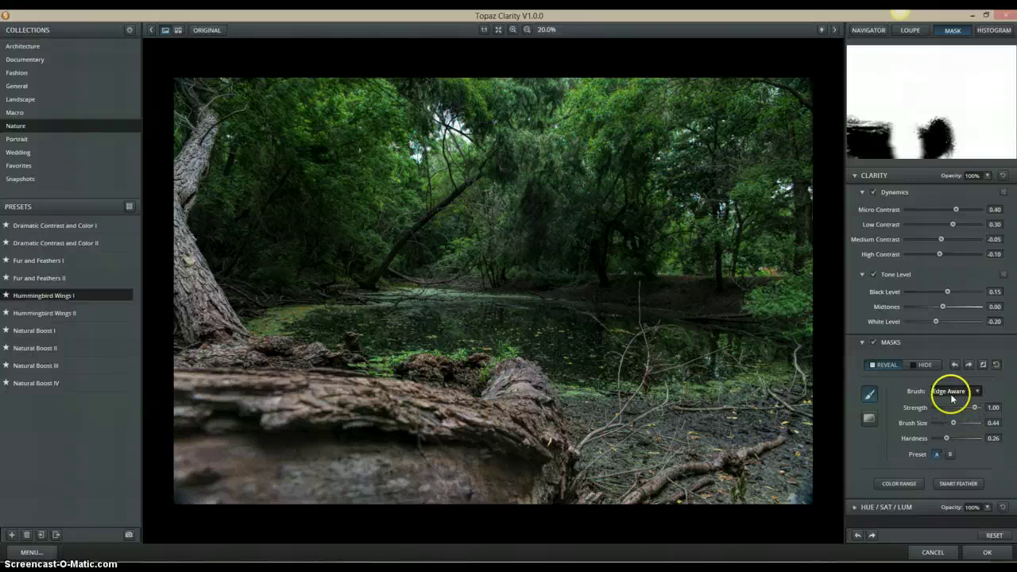
{"action": "left_click", "coordinate": [948, 416]}
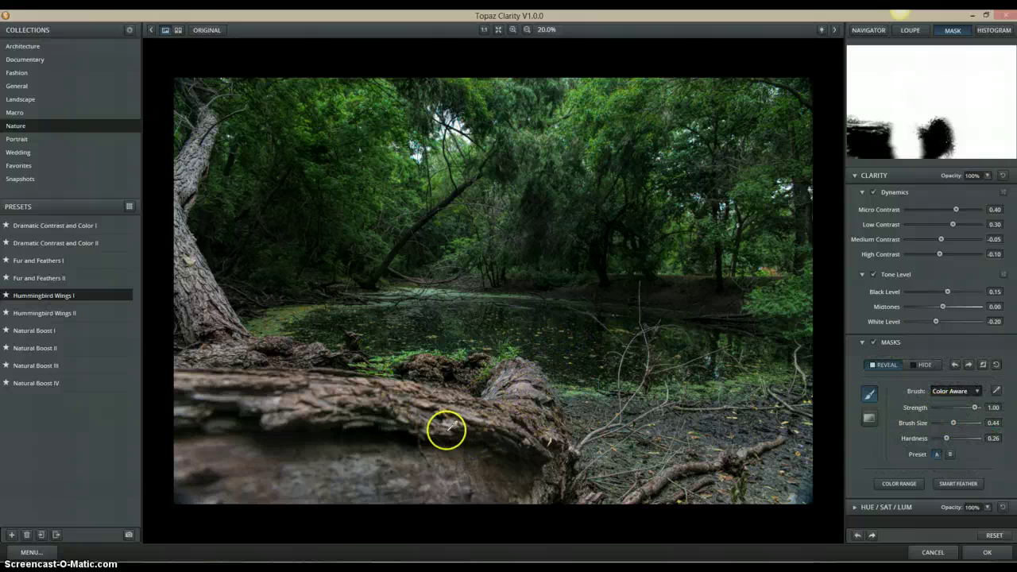
{"action": "mouse_move", "coordinate": [448, 428]}
{"action": "left_mouse_down"}
{"action": "mouse_move", "coordinate": [530, 398]}
{"action": "mouse_move", "coordinate": [460, 408]}
{"action": "mouse_move", "coordinate": [455, 397]}
{"action": "left_mouse_up"}
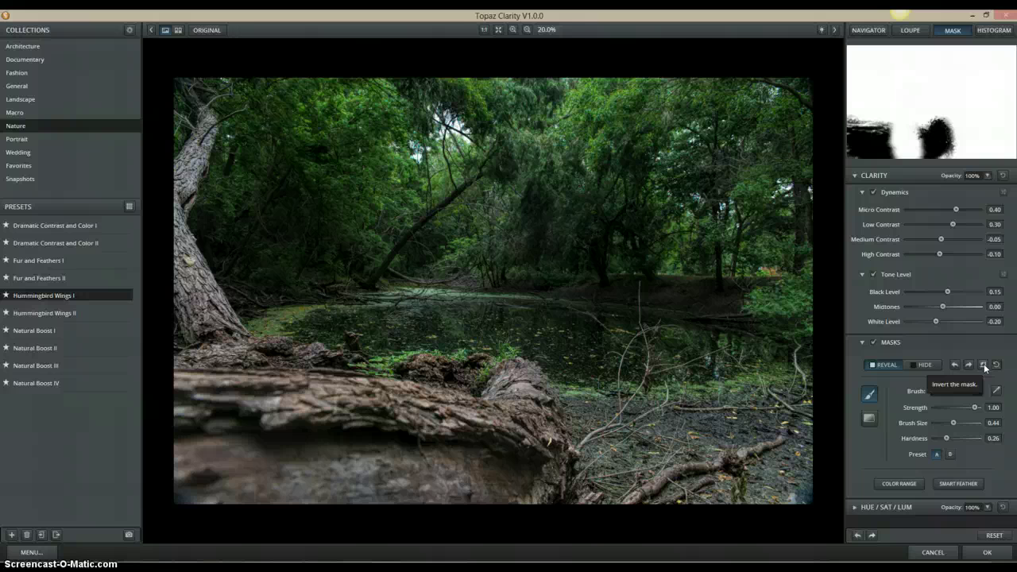
Invert the mask and reveal the effect across the middle of the log with the Normal brush.
{"action": "left_click", "coordinate": [983, 365]}
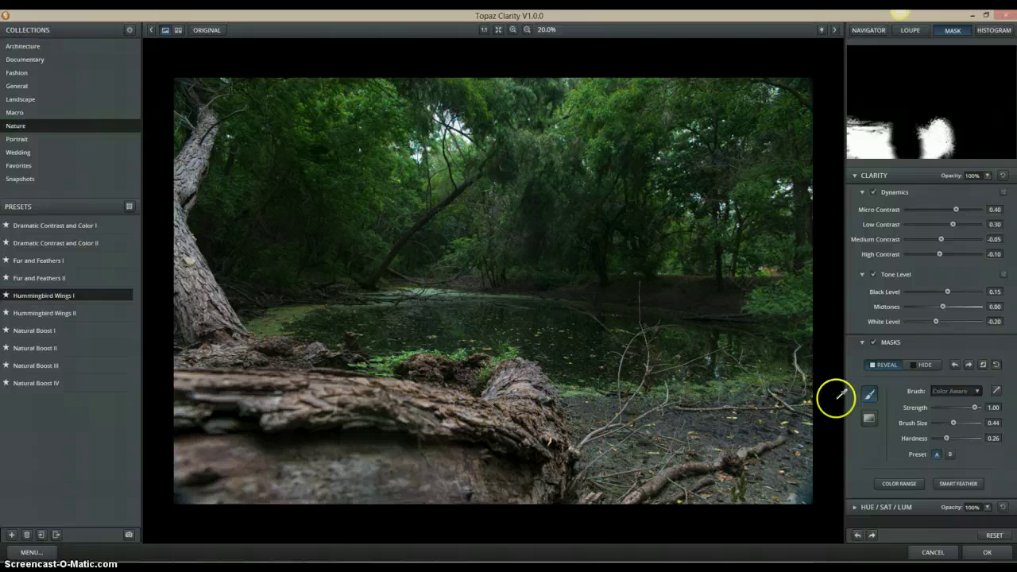
{"action": "left_click", "coordinate": [956, 391]}
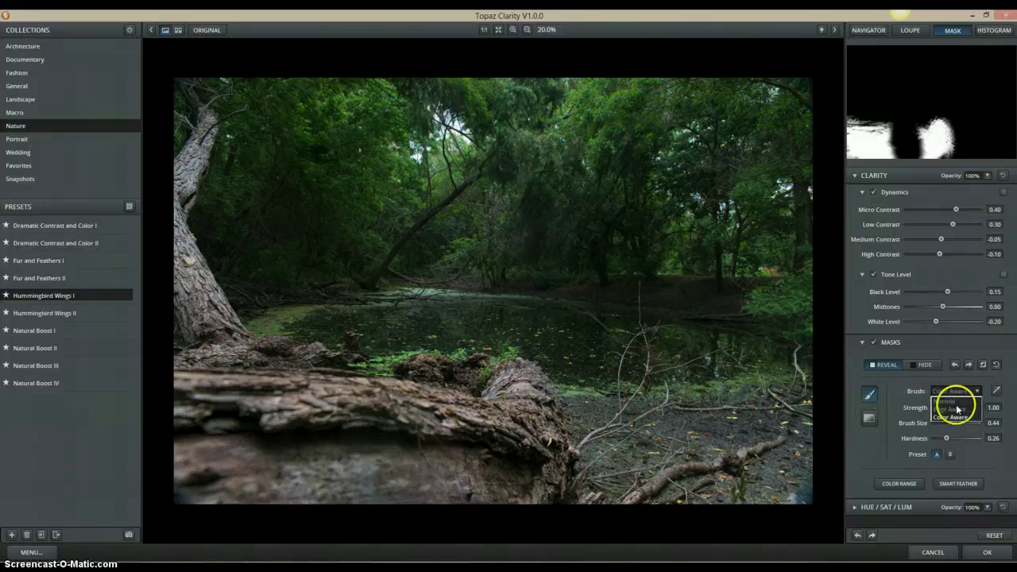
{"action": "left_click", "coordinate": [949, 401]}
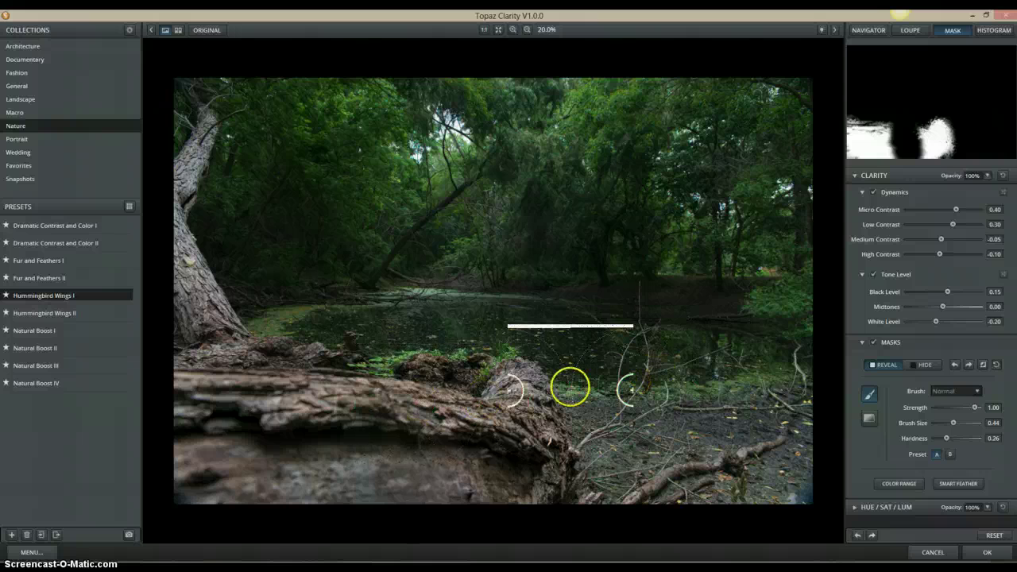
{"action": "mouse_move", "coordinate": [448, 441]}
{"action": "left_mouse_down"}
{"action": "mouse_move", "coordinate": [385, 398]}
{"action": "mouse_move", "coordinate": [469, 436]}
{"action": "mouse_move", "coordinate": [407, 447]}
{"action": "mouse_move", "coordinate": [430, 450]}
{"action": "mouse_move", "coordinate": [438, 423]}
{"action": "mouse_move", "coordinate": [401, 435]}
{"action": "left_mouse_up"}
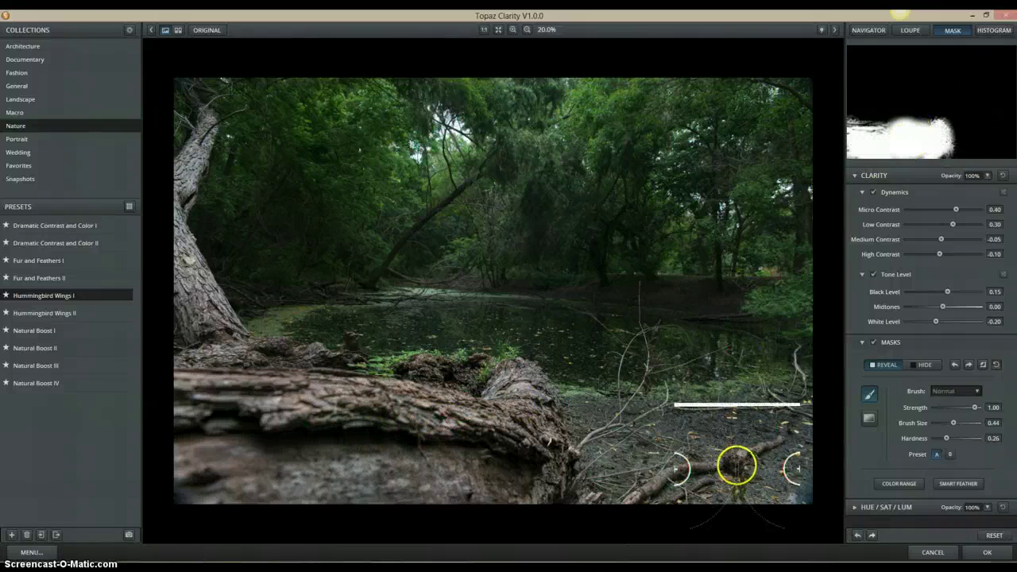
Set the brush hardness to 1.00 and reveal two hard-edged spots, one at the pond's far bank and one in the trees.
{"action": "left_click_drag", "start_coordinate": [946, 438], "coordinate": [963, 438]}
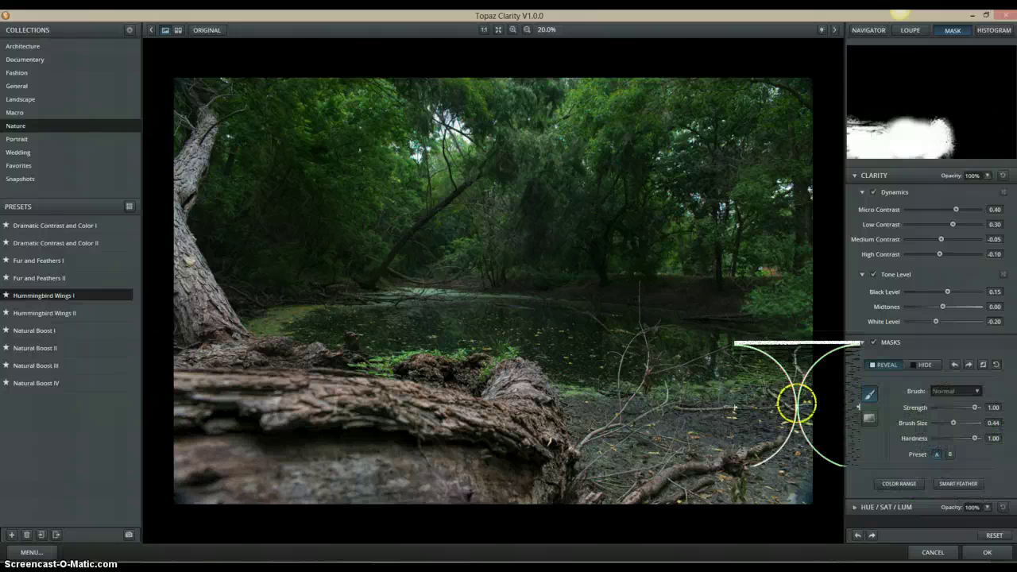
{"action": "left_click", "coordinate": [458, 280]}
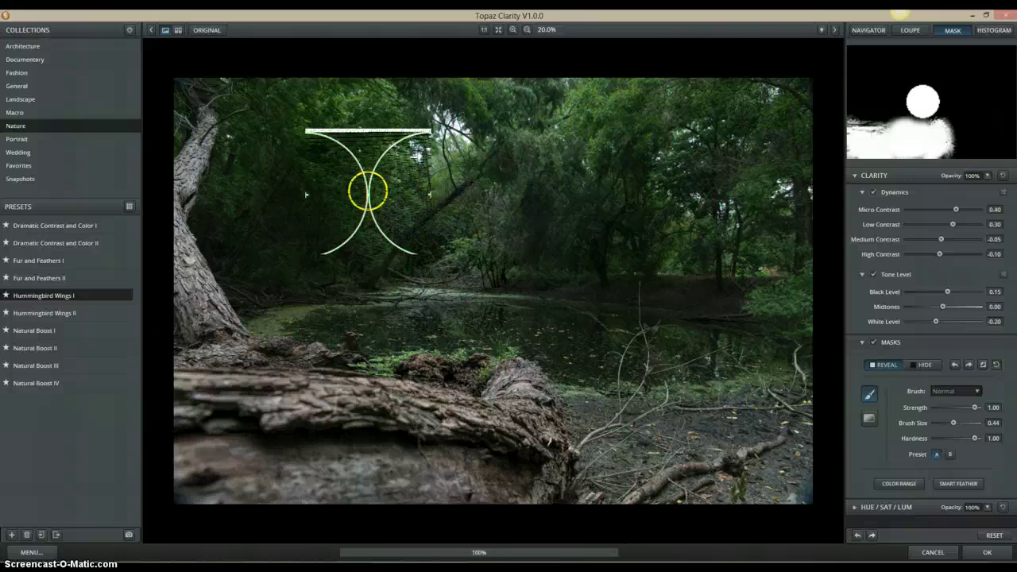
{"action": "left_click", "coordinate": [358, 185]}
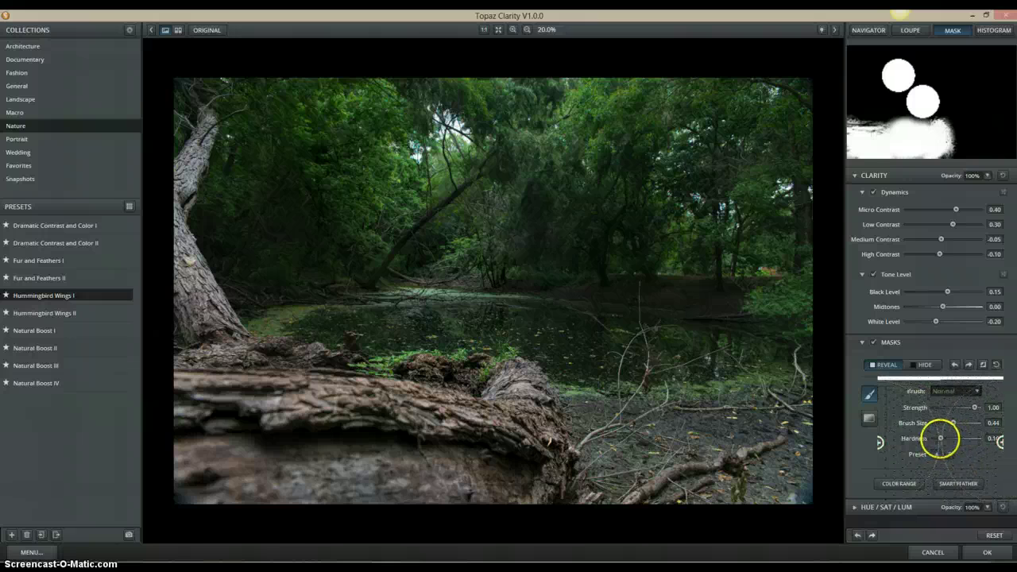
Set the brush hardness to 0.12 and reveal soft-edged areas between the two hard spots and in the trees across the pond.
{"action": "left_click", "coordinate": [942, 438]}
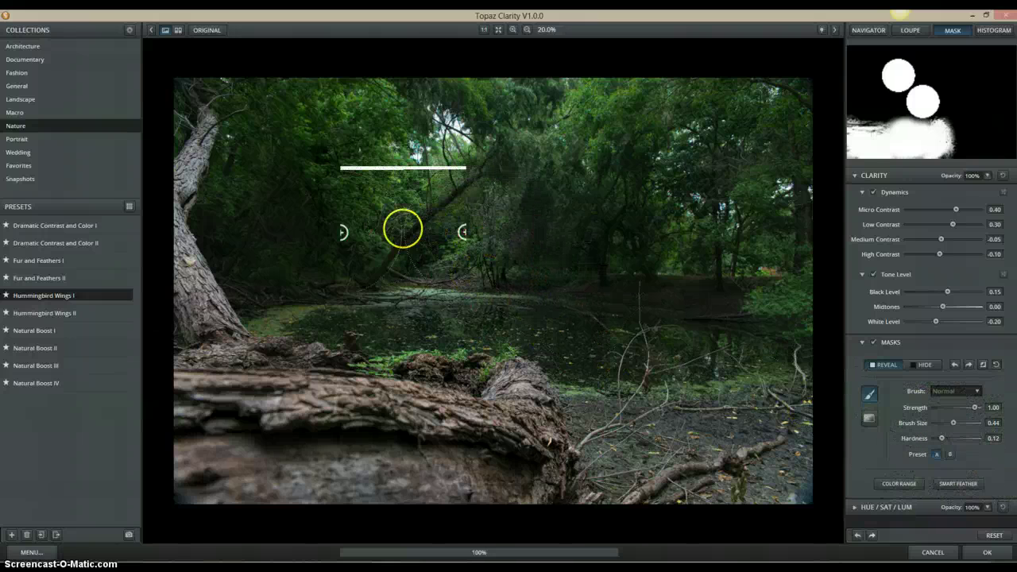
{"action": "mouse_move", "coordinate": [402, 227]}
{"action": "left_mouse_down"}
{"action": "mouse_move", "coordinate": [422, 289]}
{"action": "mouse_move", "coordinate": [692, 170]}
{"action": "left_mouse_up"}
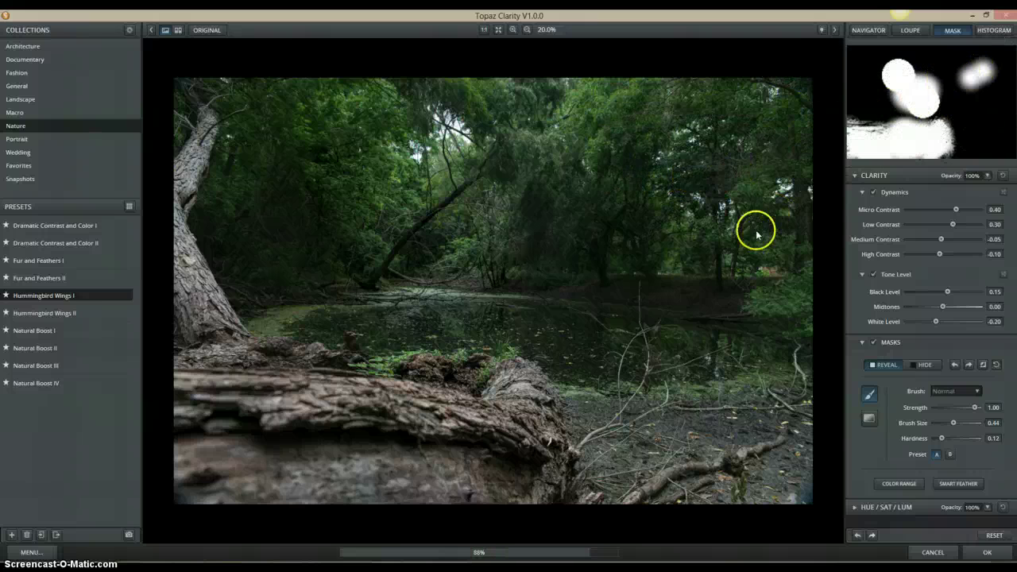
{"action": "mouse_move", "coordinate": [950, 420]}
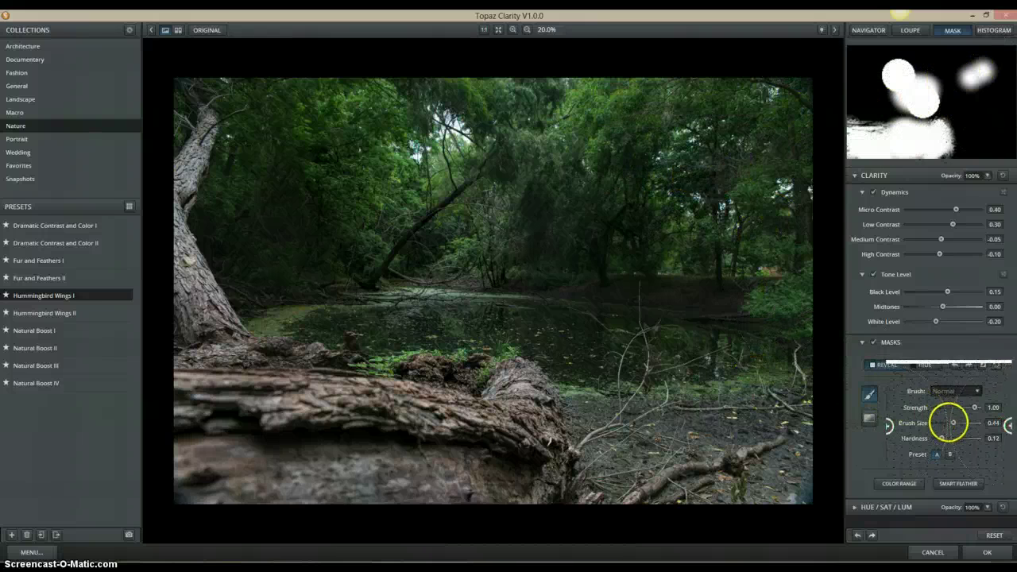
Enlarge and shrink the mask brush to try different sizes, ending with a brush size of 0.26.
{"action": "mouse_move", "coordinate": [953, 422]}
{"action": "left_mouse_down"}
{"action": "mouse_move", "coordinate": [944, 420]}
{"action": "mouse_move", "coordinate": [971, 420]}
{"action": "mouse_move", "coordinate": [958, 422]}
{"action": "left_mouse_up"}
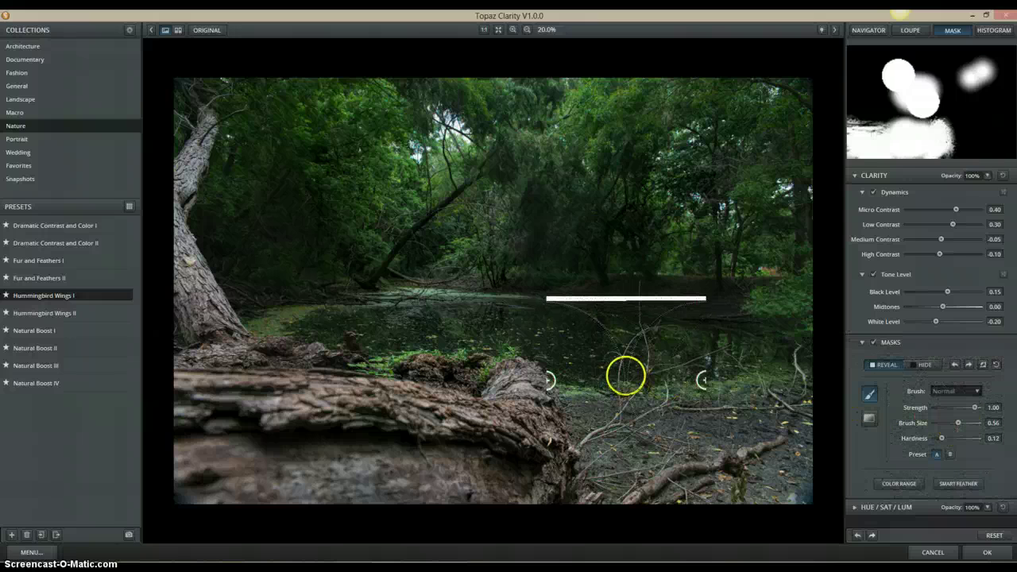
{"action": "key", "text": "bracketleft"}
{"action": "key", "text": "bracketleft"}
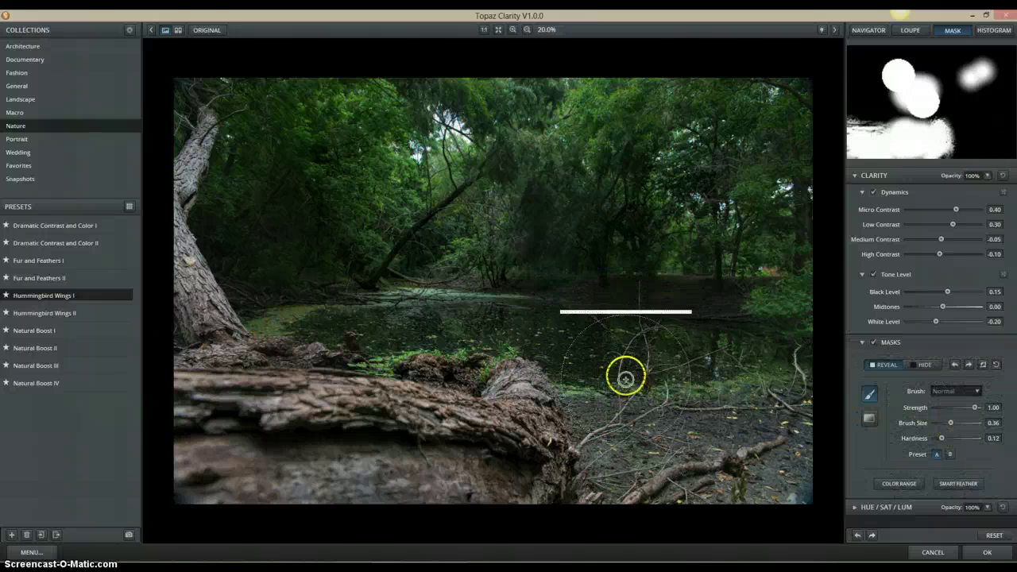
{"action": "key", "text": "bracketright"}
{"action": "key", "text": "bracketright"}
{"action": "key", "text": "bracketright"}
{"action": "key", "text": "bracketright"}
{"action": "key", "text": "bracketleft"}
{"action": "key", "text": "bracketleft"}
{"action": "key", "text": "bracketleft"}
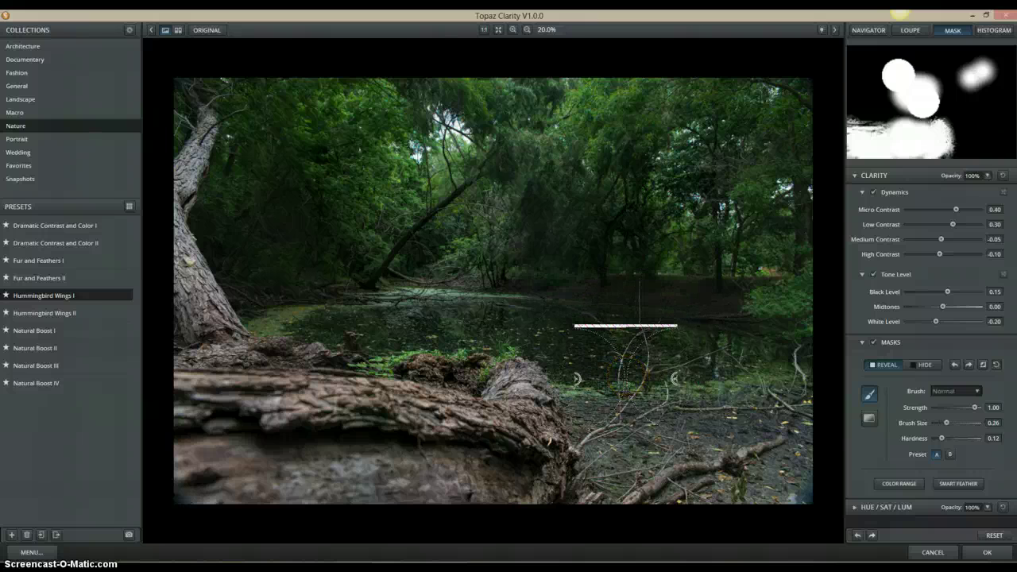
{"action": "mouse_move", "coordinate": [625, 373]}
{"action": "left_mouse_down"}
{"action": "mouse_move", "coordinate": [653, 359]}
{"action": "mouse_move", "coordinate": [668, 281]}
{"action": "mouse_move", "coordinate": [634, 228]}
{"action": "left_mouse_up"}
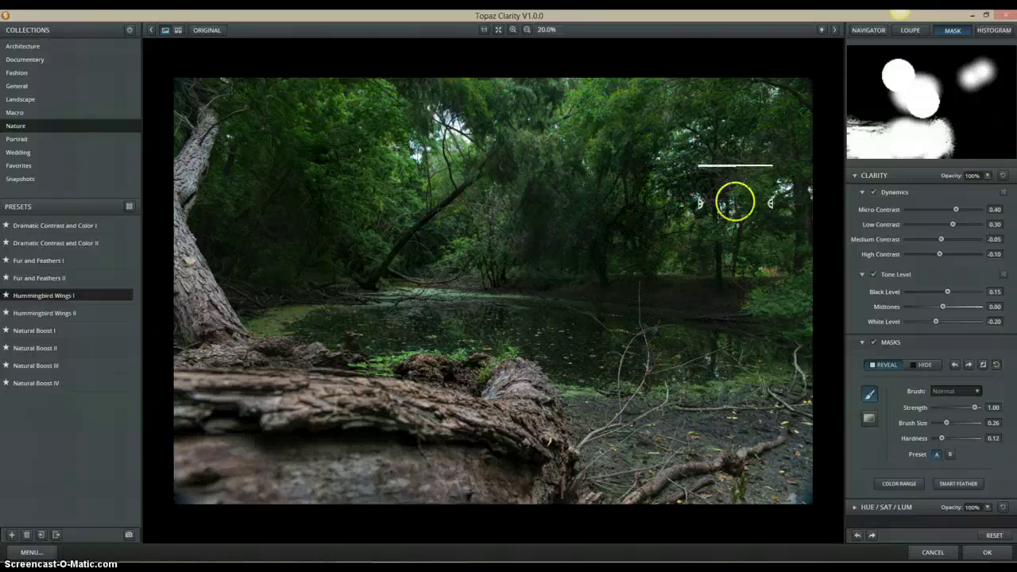
Collapse the Clarity settings, open the Hue / Sat / Lum settings with their own mask tools, and leave the mask mode on Hide.
{"action": "left_click", "coordinate": [856, 177]}
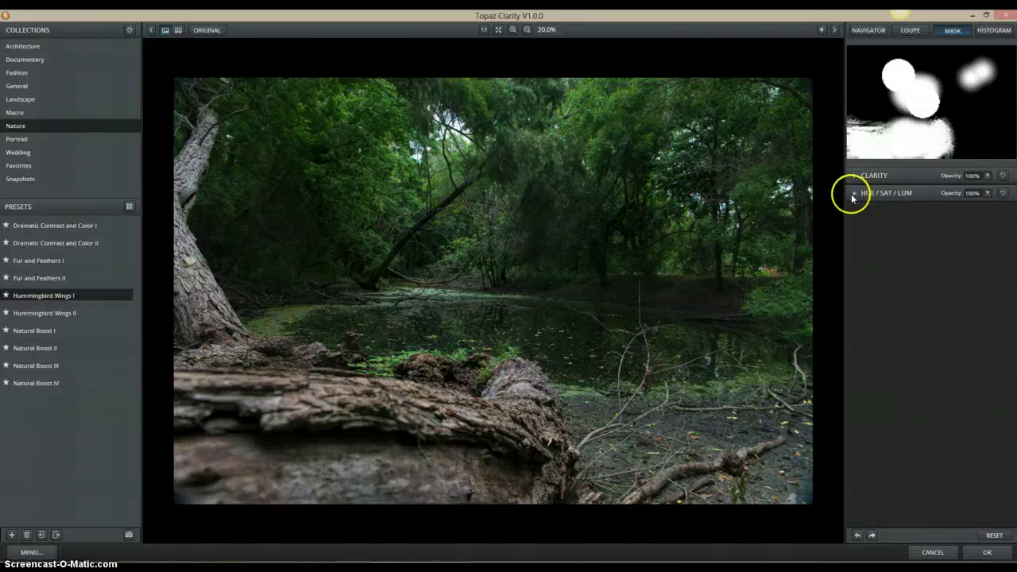
{"action": "left_click", "coordinate": [853, 193]}
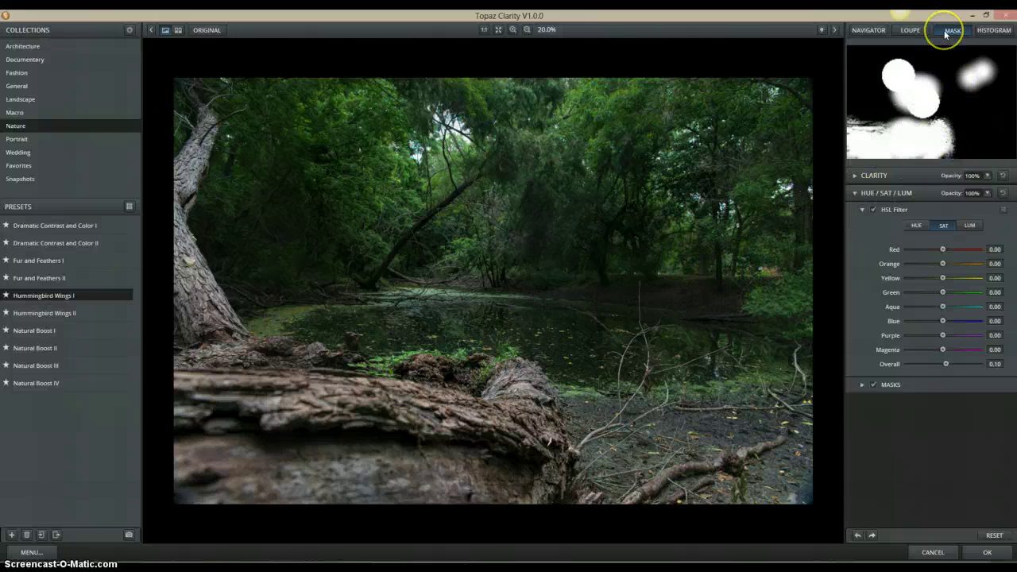
{"action": "left_click", "coordinate": [862, 386]}
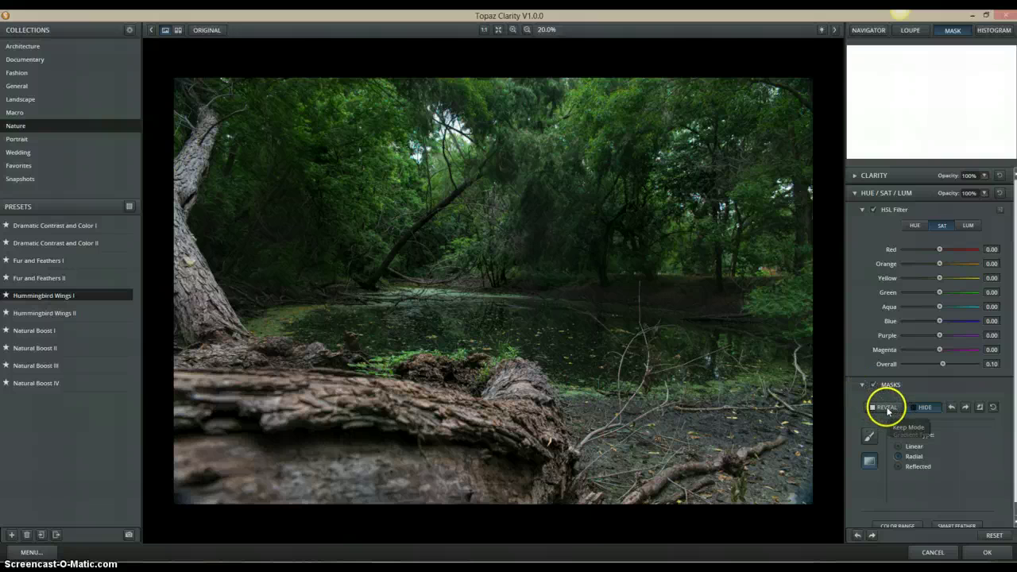
{"action": "left_click", "coordinate": [887, 408]}
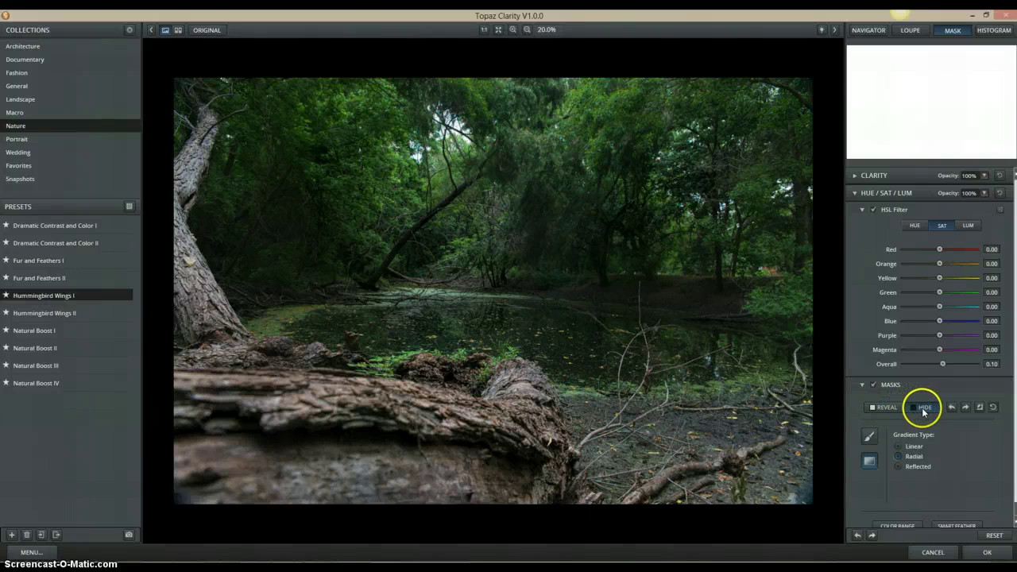
{"action": "left_click", "coordinate": [895, 411]}
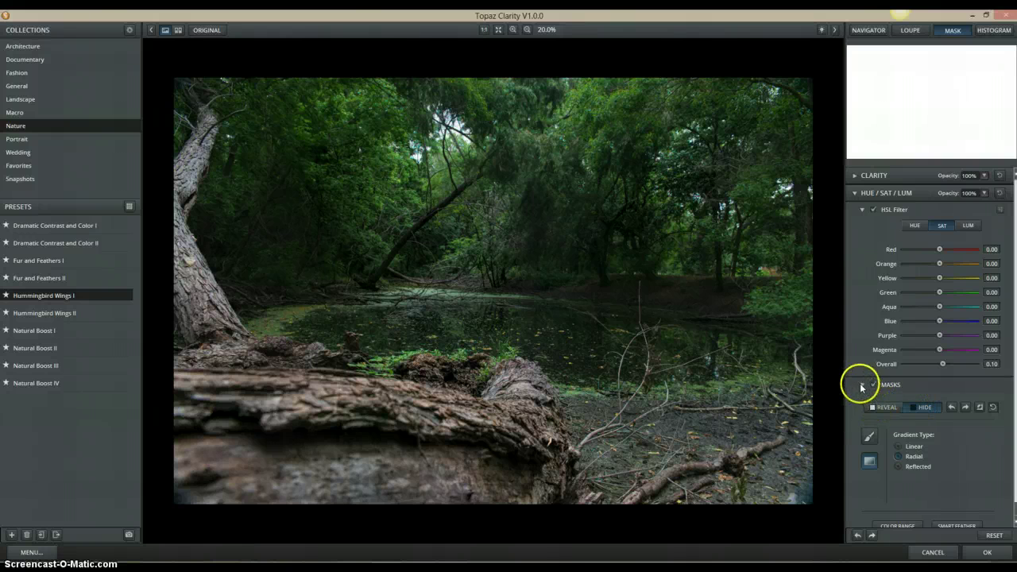
Check the mask preview for the Hue / Sat / Lum adjustment and return to the Navigator view.
{"action": "left_click", "coordinate": [864, 385]}
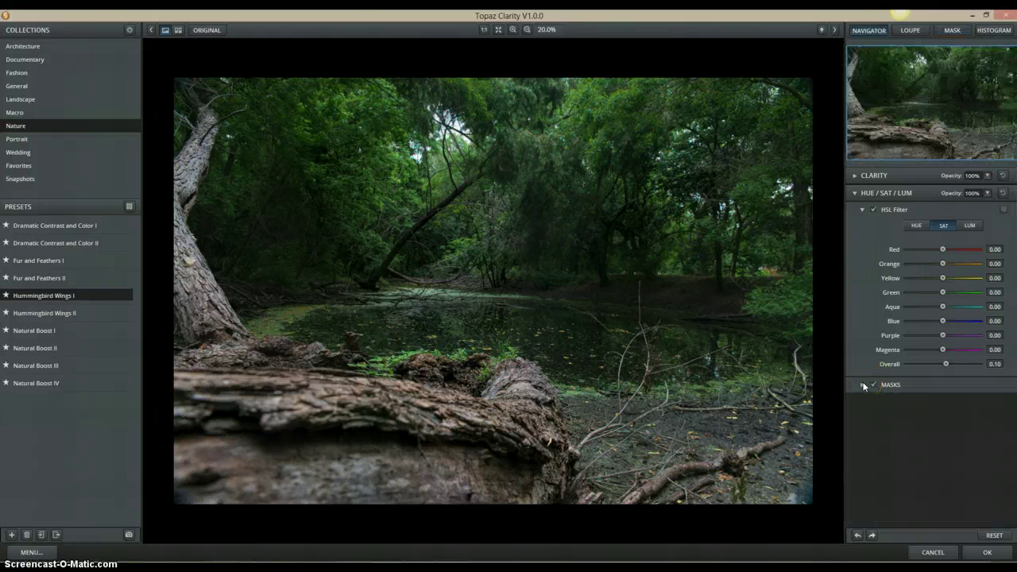
{"action": "left_click", "coordinate": [950, 31]}
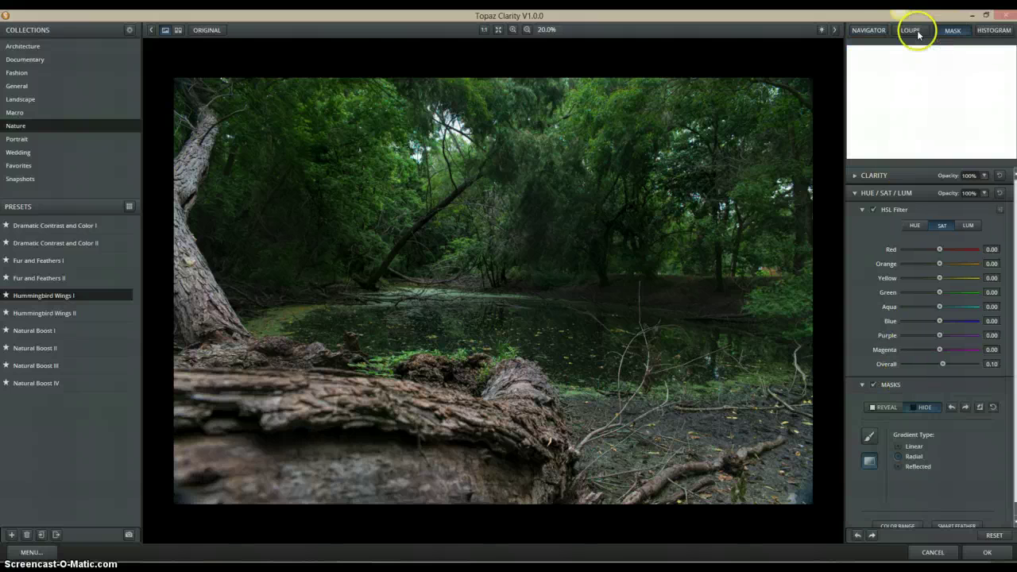
{"action": "left_click", "coordinate": [874, 30]}
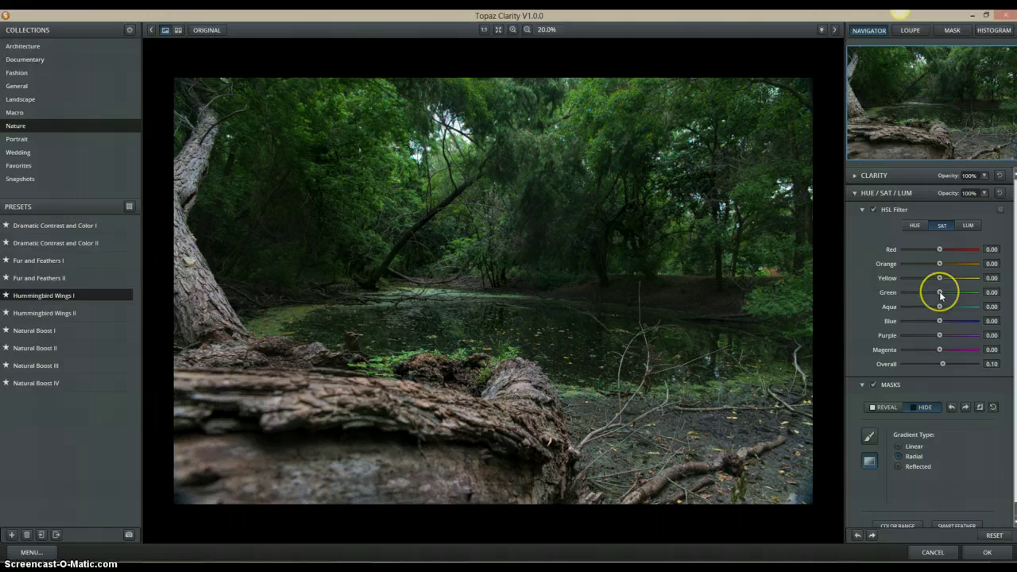
Lower the green saturation to -0.20 and shift the green hue to -0.95 to give the foliage an autumn color.
{"action": "mouse_move", "coordinate": [941, 294]}
{"action": "left_mouse_down"}
{"action": "mouse_move", "coordinate": [904, 294]}
{"action": "mouse_move", "coordinate": [939, 293]}
{"action": "left_mouse_up"}
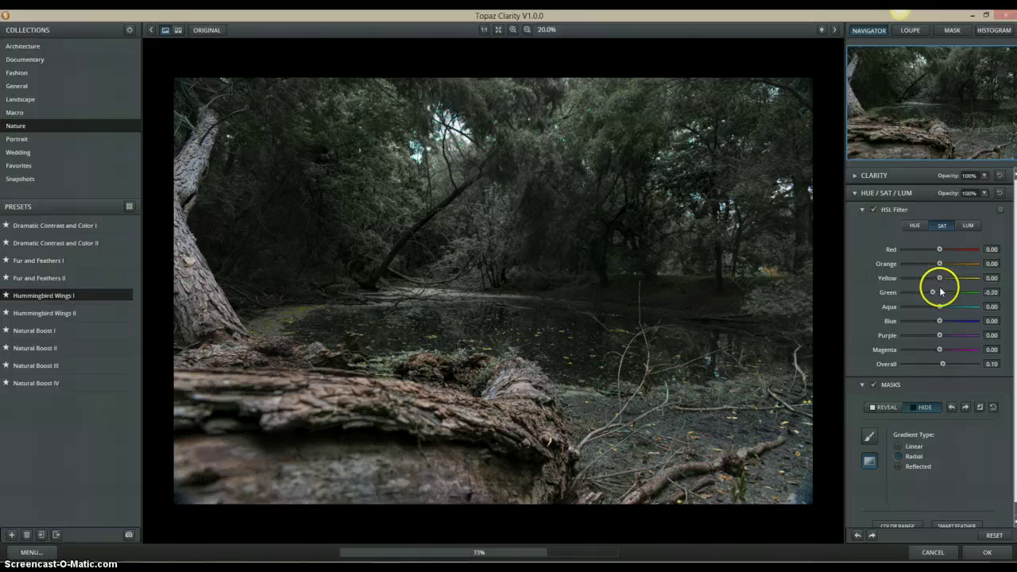
{"action": "left_click", "coordinate": [922, 229]}
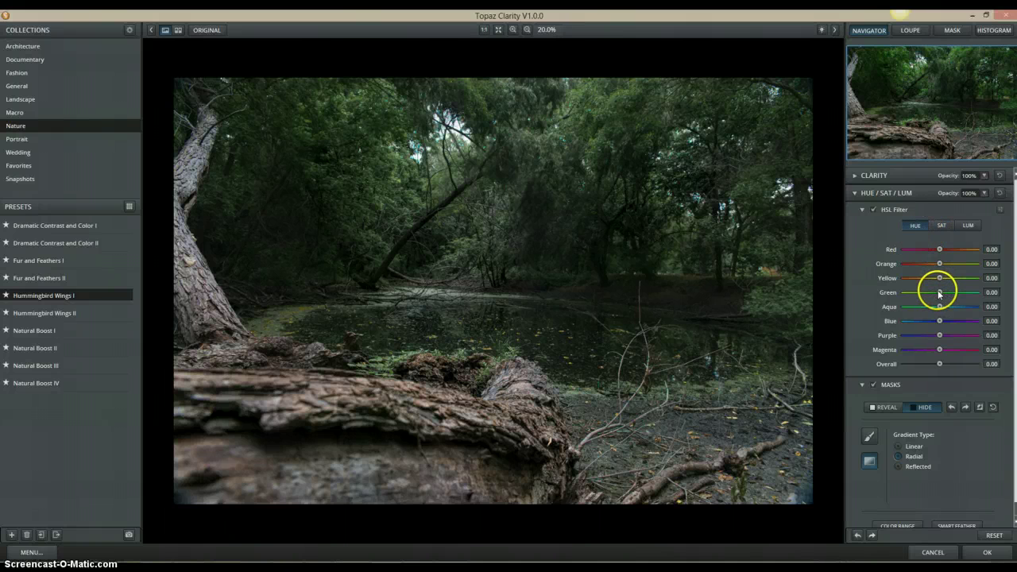
{"action": "left_click_drag", "start_coordinate": [941, 294], "coordinate": [928, 295]}
{"action": "left_click_drag", "start_coordinate": [922, 294], "coordinate": [910, 291]}
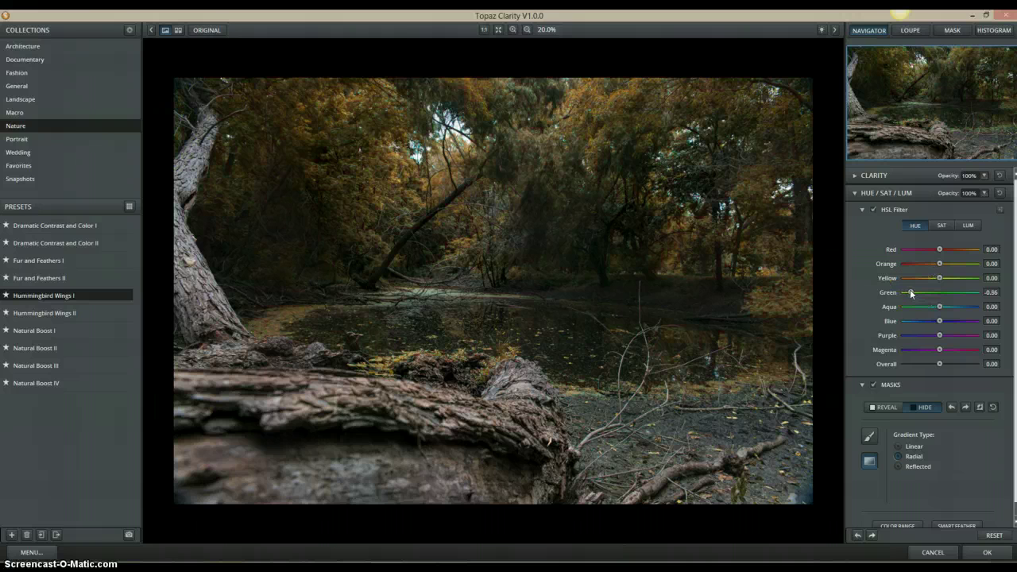
{"action": "mouse_move", "coordinate": [911, 292]}
{"action": "left_mouse_down"}
{"action": "mouse_move", "coordinate": [952, 296]}
{"action": "mouse_move", "coordinate": [908, 298]}
{"action": "left_mouse_up"}
{"action": "left_click", "coordinate": [918, 295]}
{"action": "mouse_move", "coordinate": [921, 291]}
{"action": "left_mouse_down"}
{"action": "mouse_move", "coordinate": [937, 295]}
{"action": "mouse_move", "coordinate": [916, 294]}
{"action": "left_mouse_up"}
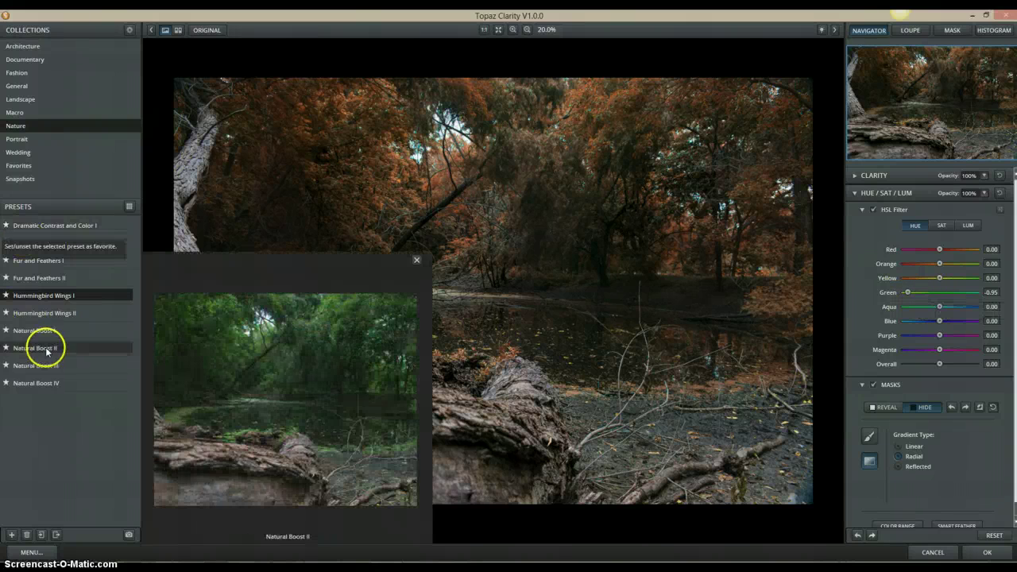
Save the current look as a new snapshot and mark that snapshot as a favorite.
{"action": "mouse_move", "coordinate": [64, 354]}
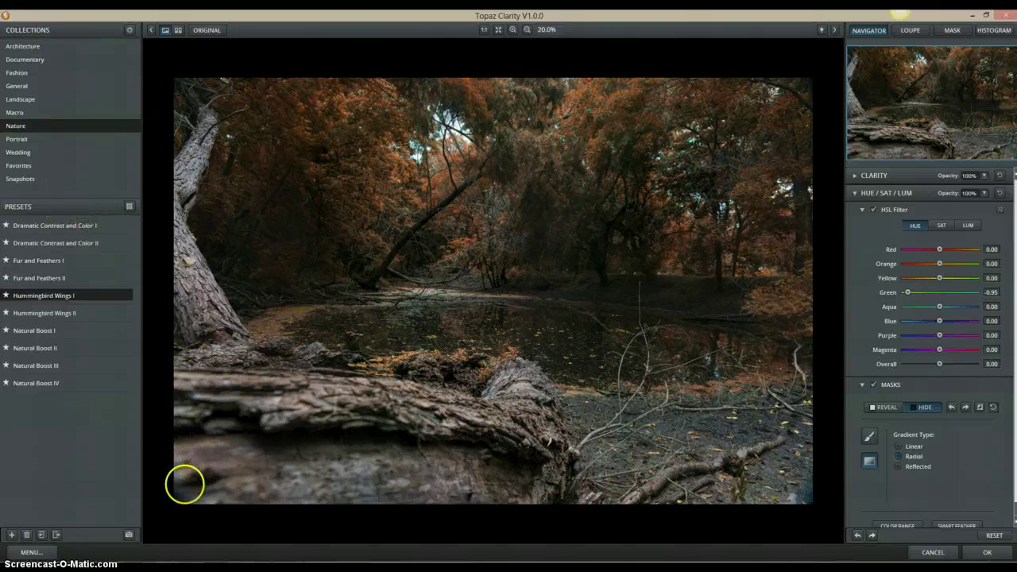
{"action": "left_click", "coordinate": [128, 538]}
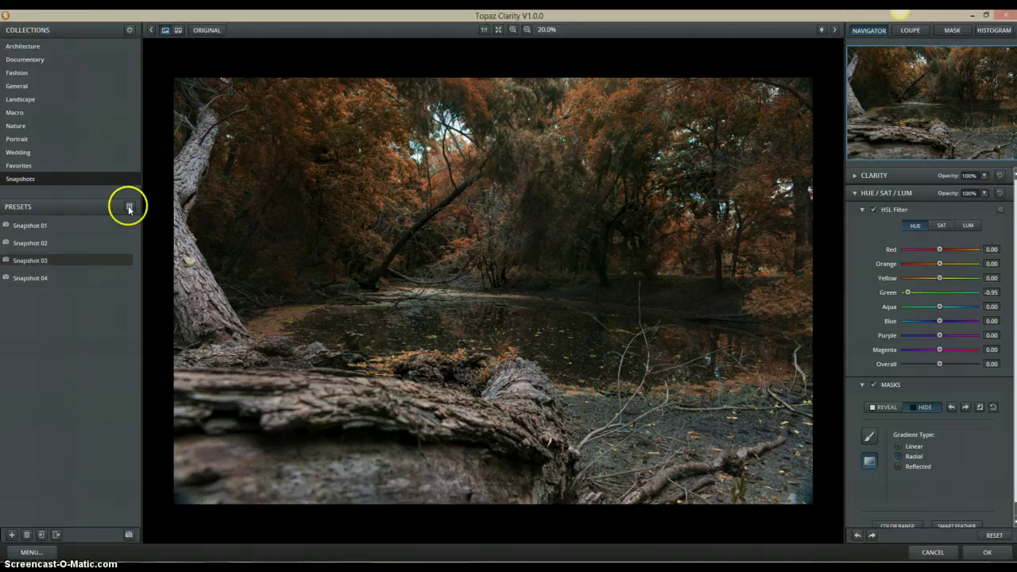
{"action": "mouse_move", "coordinate": [51, 280]}
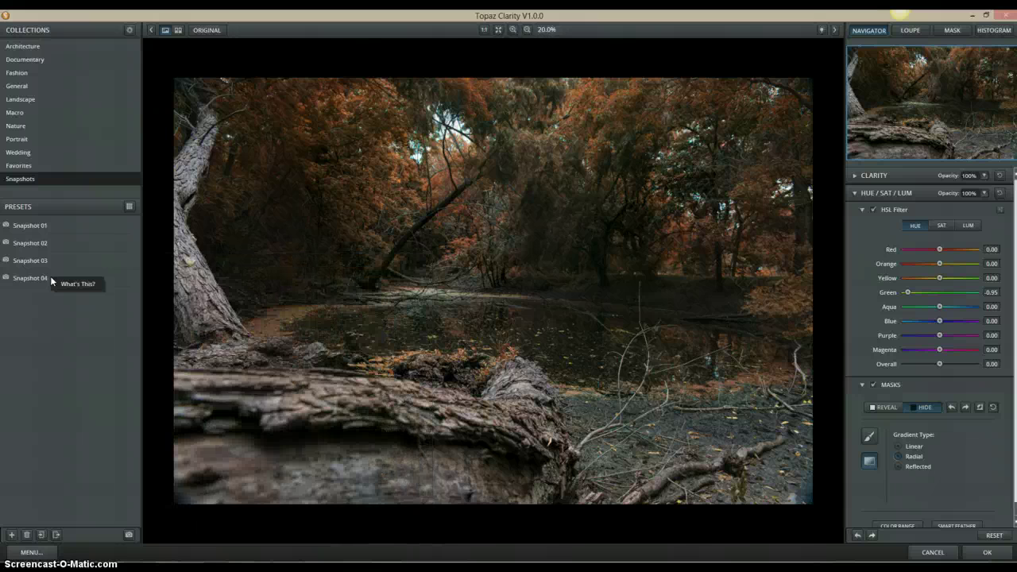
{"action": "left_click", "coordinate": [61, 308]}
{"action": "mouse_move", "coordinate": [12, 277]}
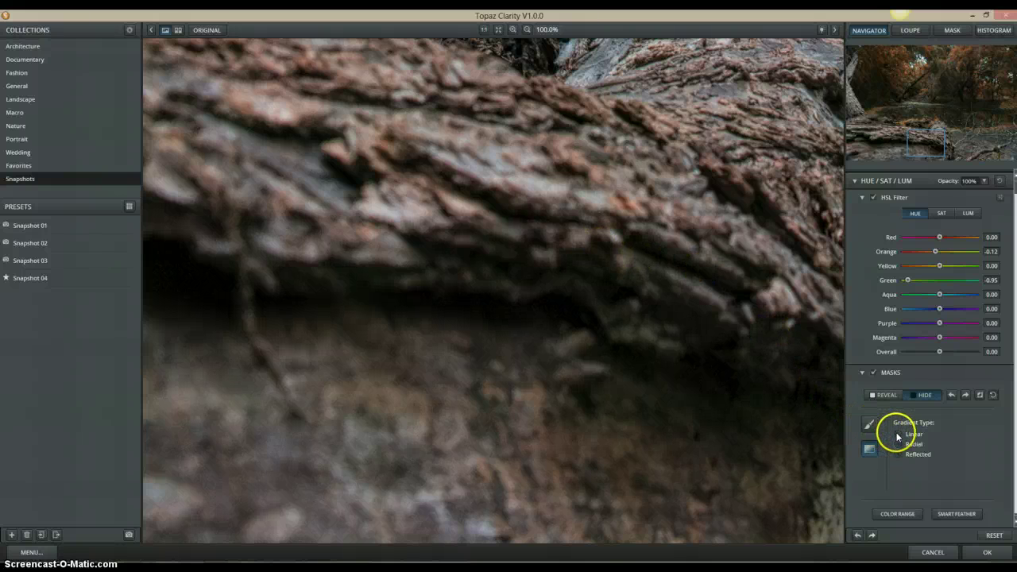
Fit the photo in view and hide the hue change with a linear gradient along the foreground and a radial gradient in the right-hand trees.
{"action": "left_click", "coordinate": [869, 425]}
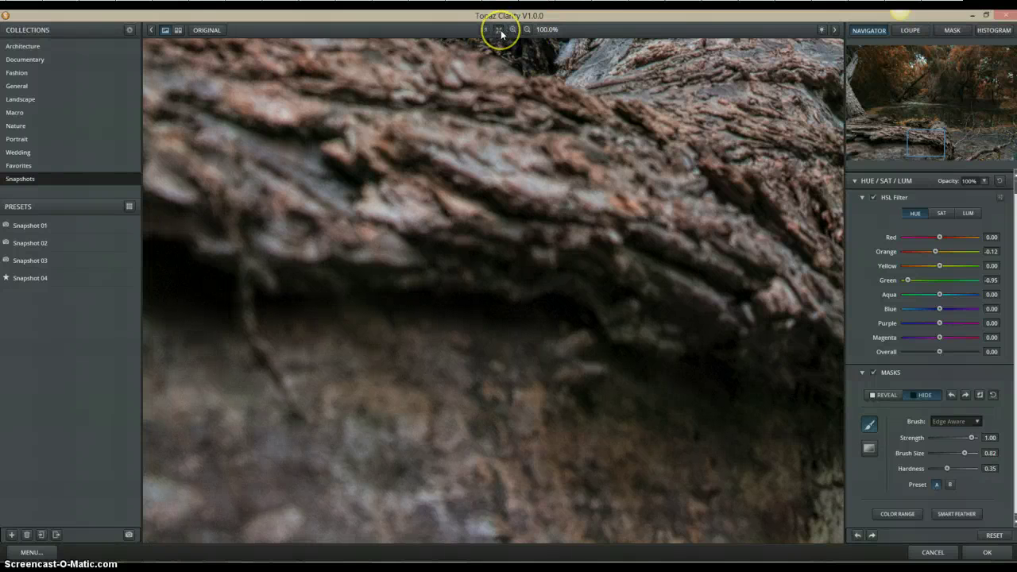
{"action": "left_click", "coordinate": [499, 30]}
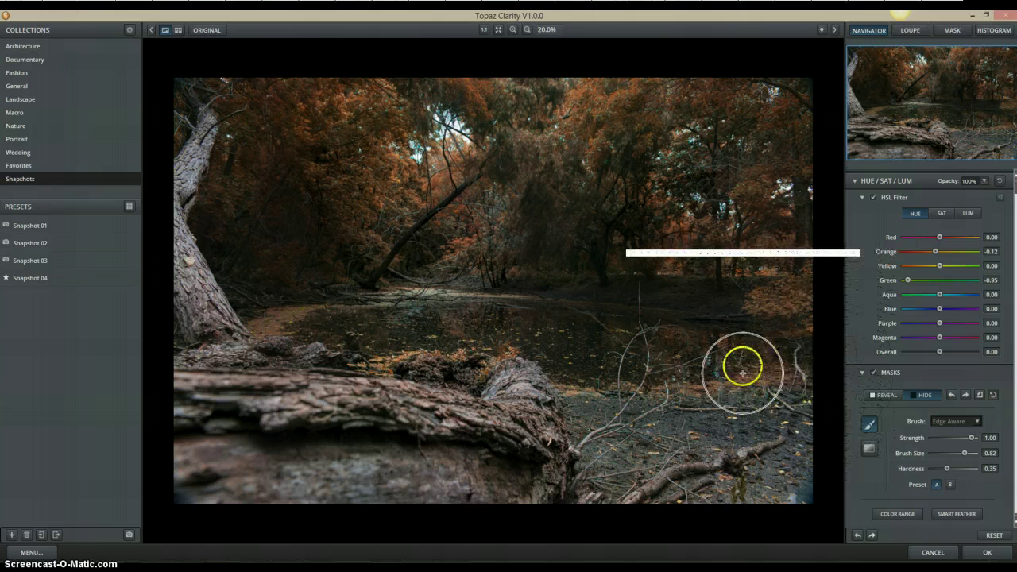
{"action": "left_click", "coordinate": [869, 449]}
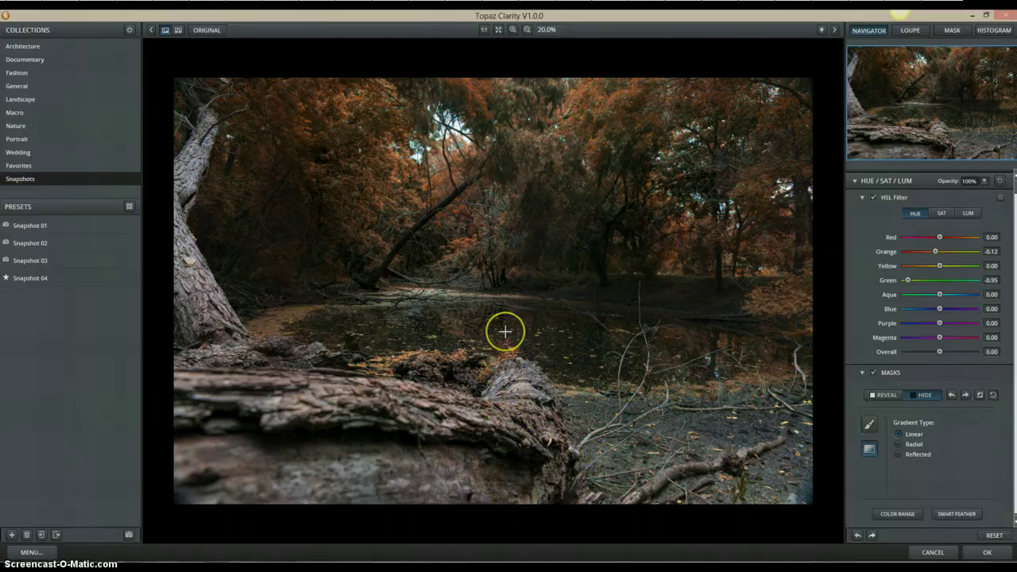
{"action": "left_click", "coordinate": [948, 33]}
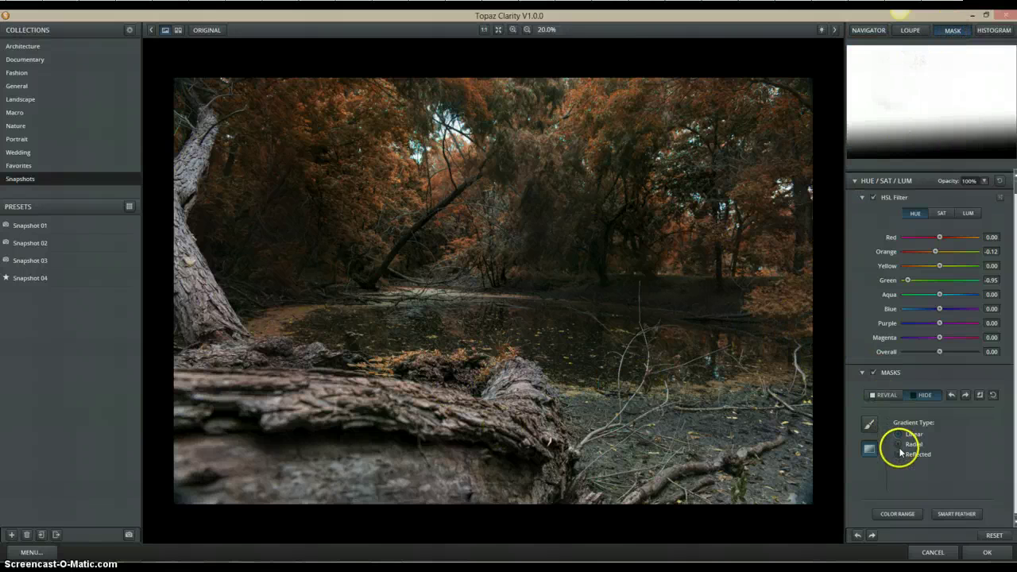
{"action": "left_click", "coordinate": [677, 169]}
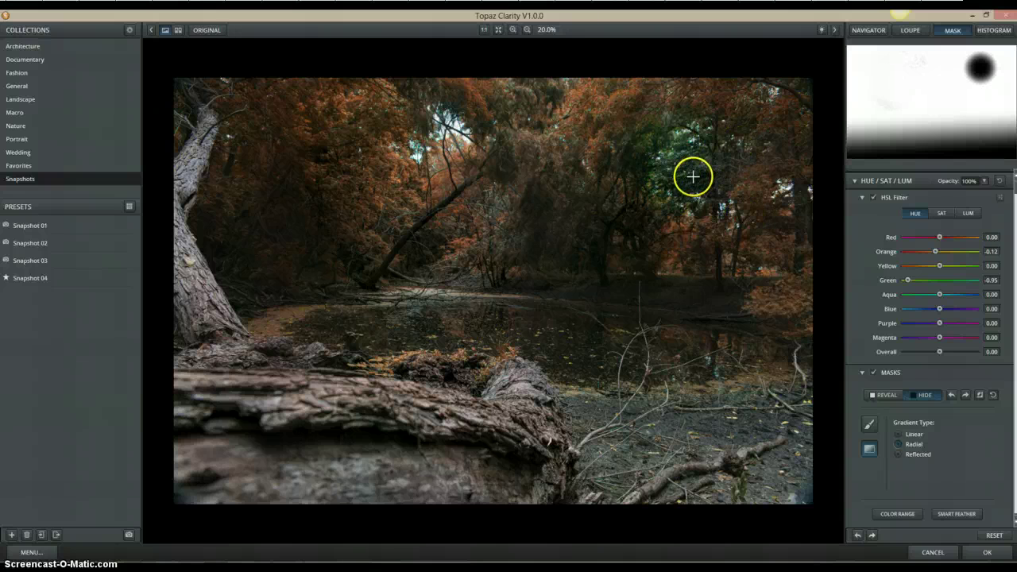
Hide the hue change with a reflected gradient from the treetops to the pond's far bank, and collapse the Hue / Sat / Lum settings.
{"action": "left_click", "coordinate": [900, 456]}
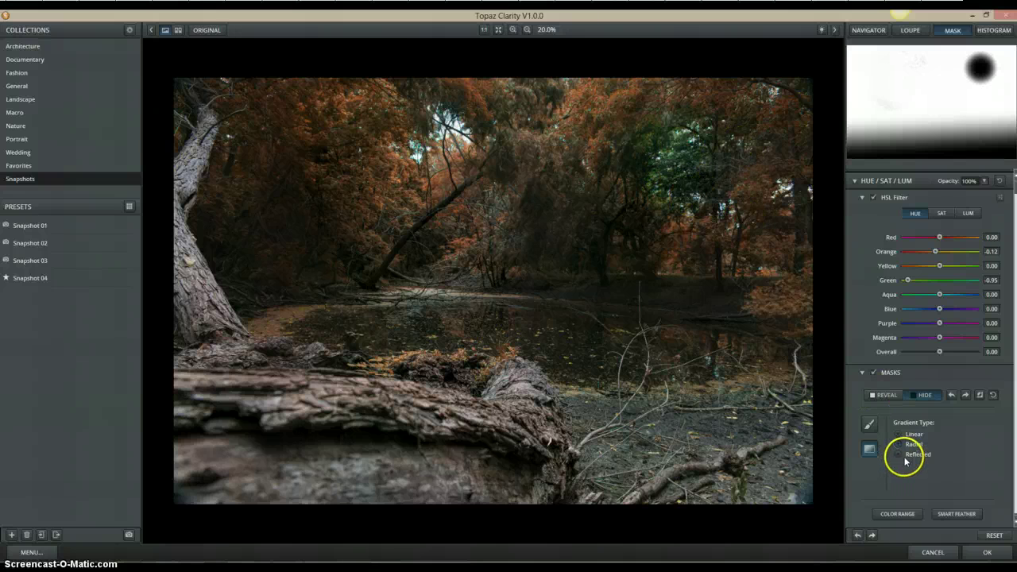
{"action": "left_click_drag", "start_coordinate": [473, 117], "coordinate": [482, 291]}
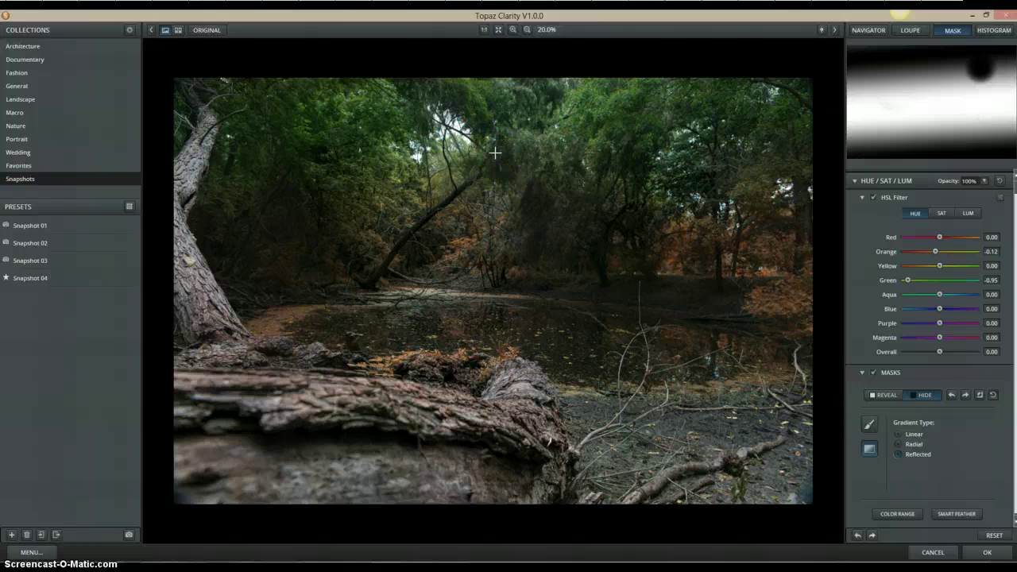
{"action": "left_click", "coordinate": [498, 153]}
{"action": "mouse_move", "coordinate": [501, 167]}
{"action": "left_mouse_down"}
{"action": "mouse_move", "coordinate": [509, 196]}
{"action": "mouse_move", "coordinate": [499, 277]}
{"action": "mouse_move", "coordinate": [502, 259]}
{"action": "left_mouse_up"}
{"action": "left_click_drag", "start_coordinate": [502, 258], "coordinate": [315, 364]}
{"action": "left_click", "coordinate": [857, 184]}
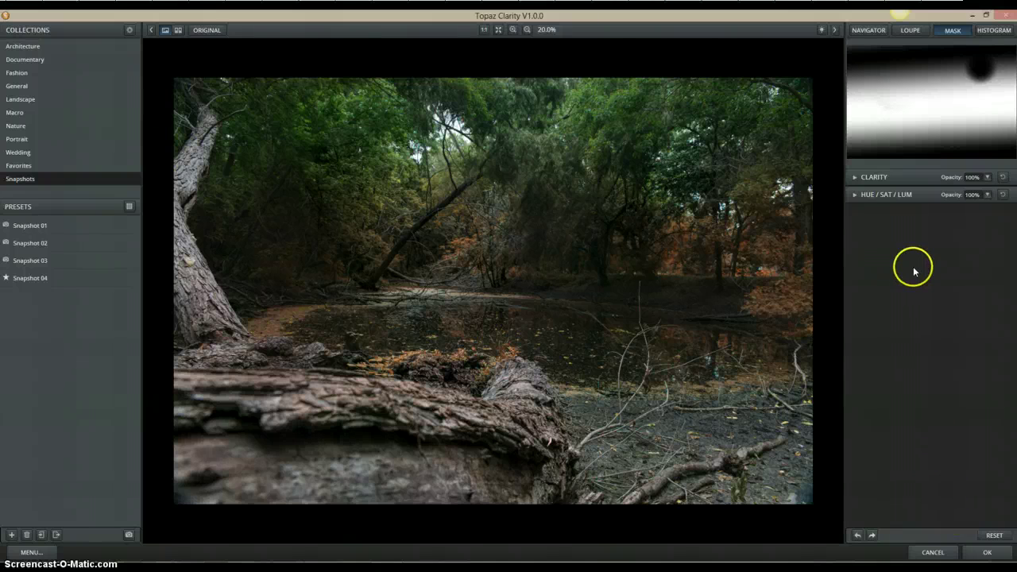
Apply the Clarity edits to the photo and switch to Photoshop to view the result.
{"action": "left_click", "coordinate": [983, 553]}
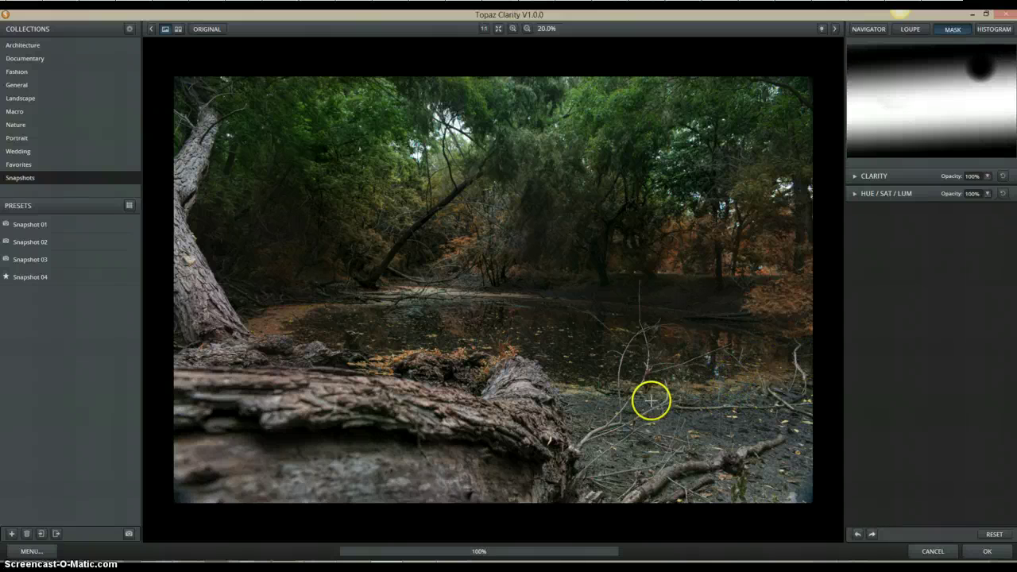
{"action": "key", "text": "alt+Tab"}
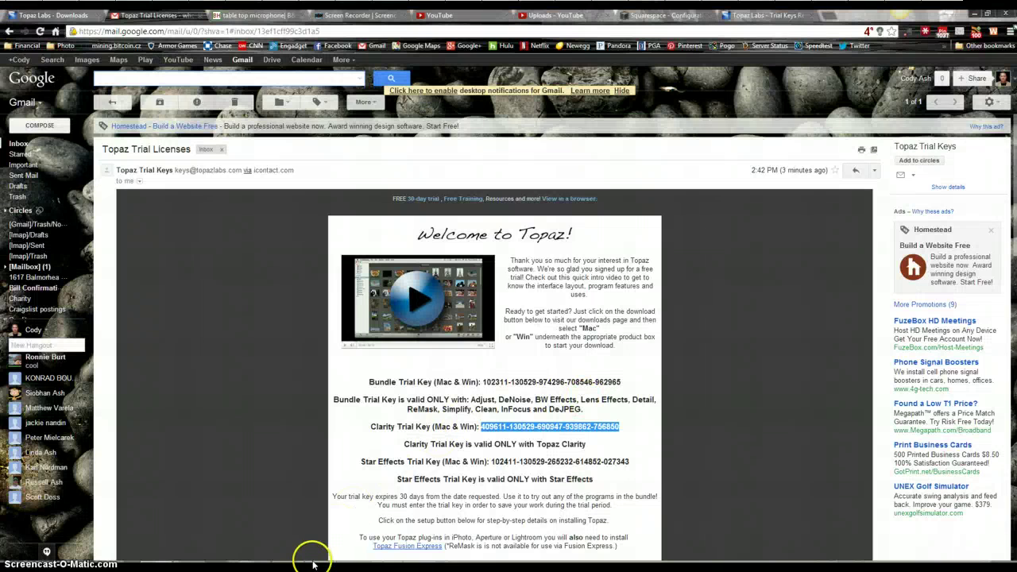
{"action": "left_click", "coordinate": [315, 566]}
{"action": "left_click", "coordinate": [374, 505]}
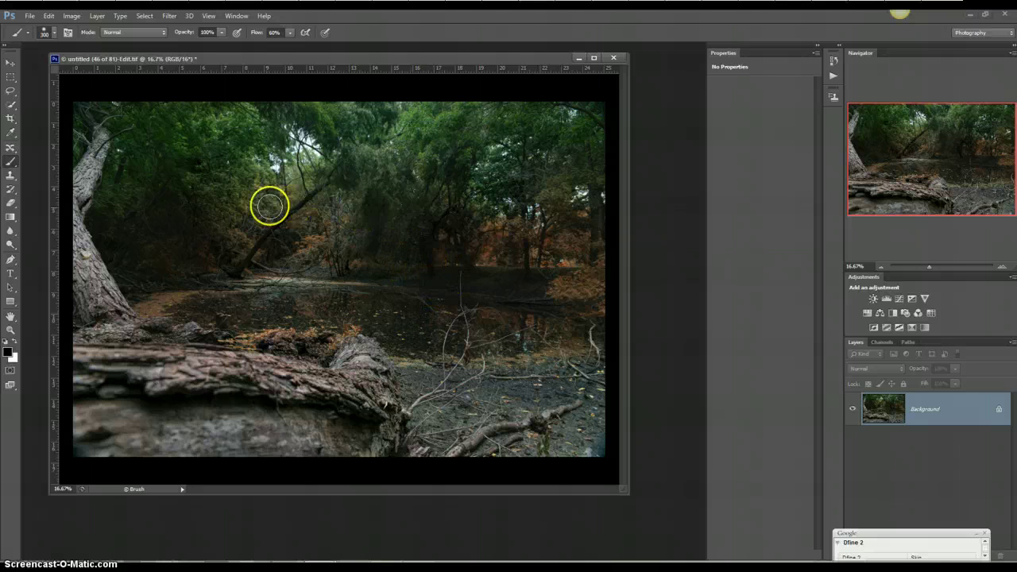
{"action": "left_click", "coordinate": [355, 277]}
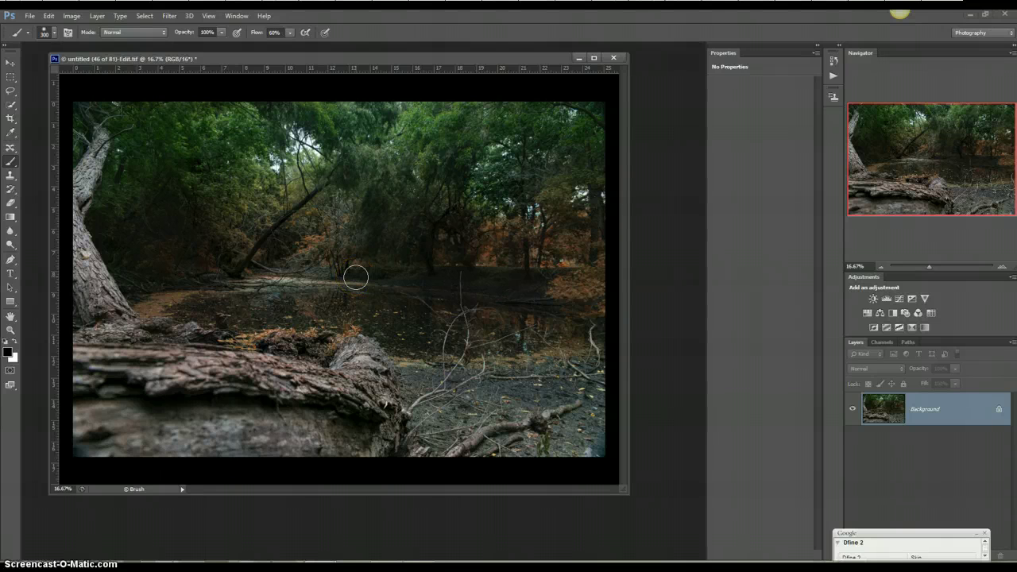